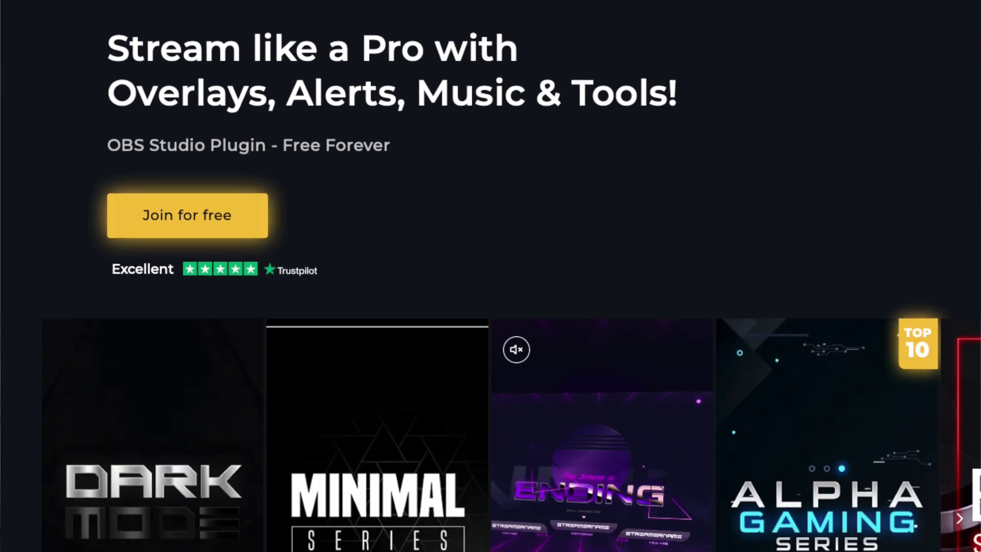
Scroll through the OWN3D Pro homepage and Epidemic Sound's music and Sound Effects pages
scroll(491, 276, down, 10)
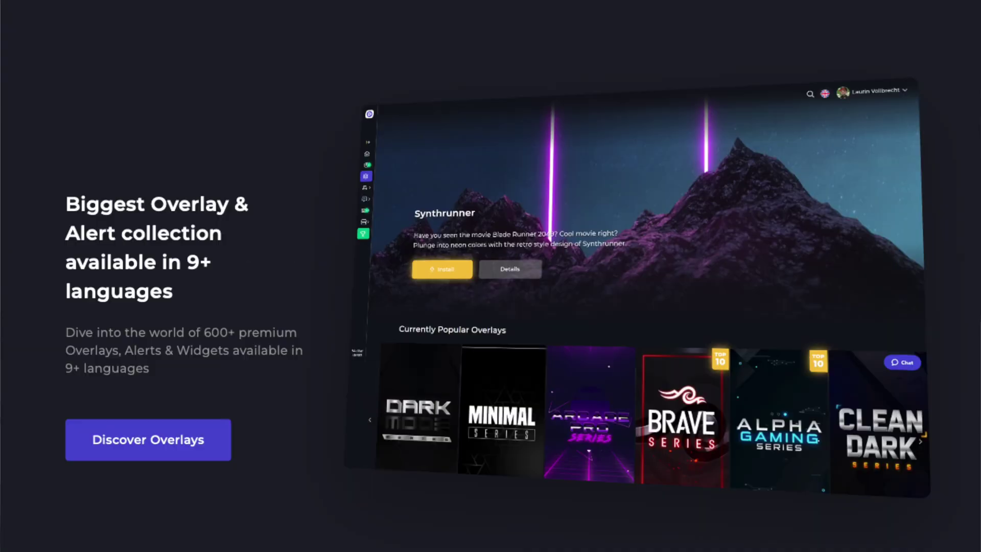
scroll(491, 276, down, 9)
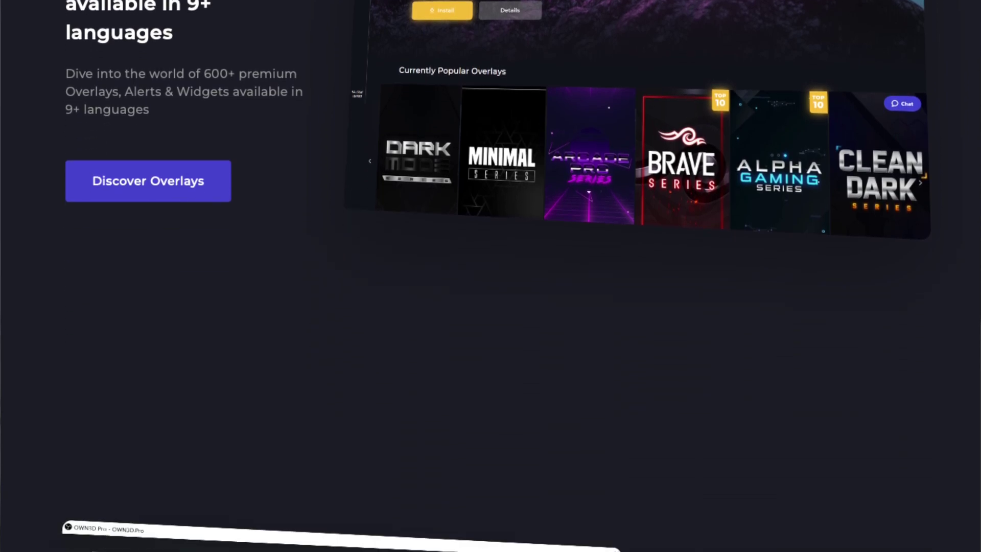
scroll(491, 276, down, 5)
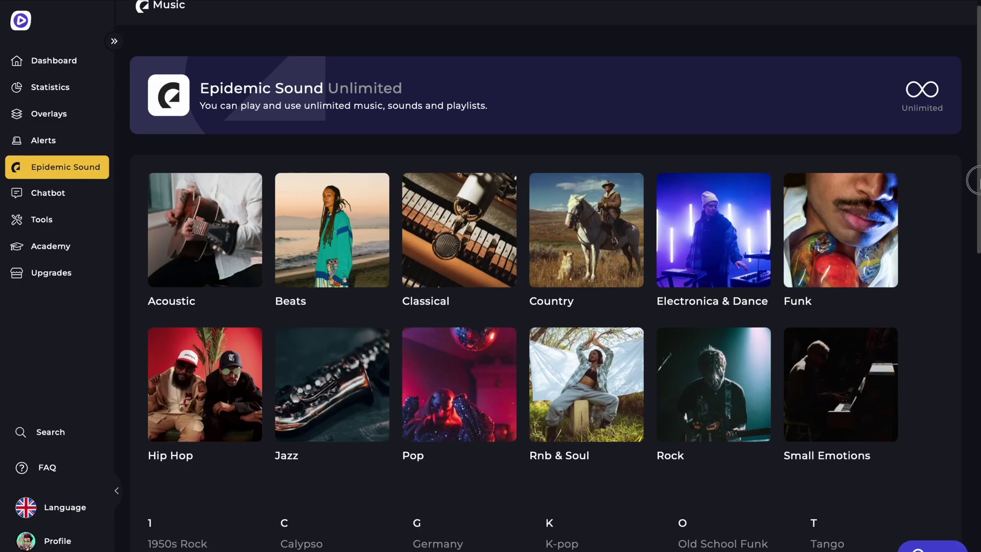
drag(975, 181, 973, 439)
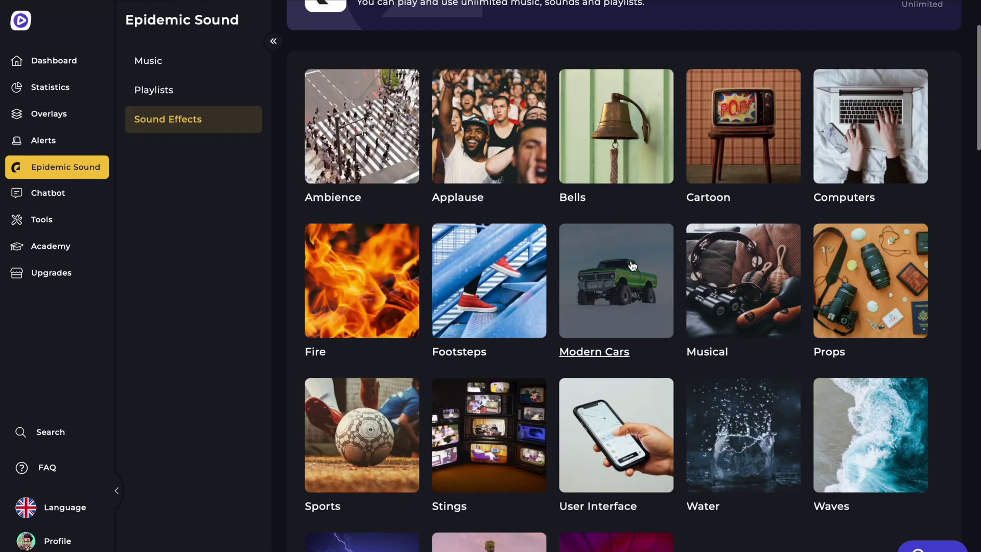
scroll(631, 265, down, 4)
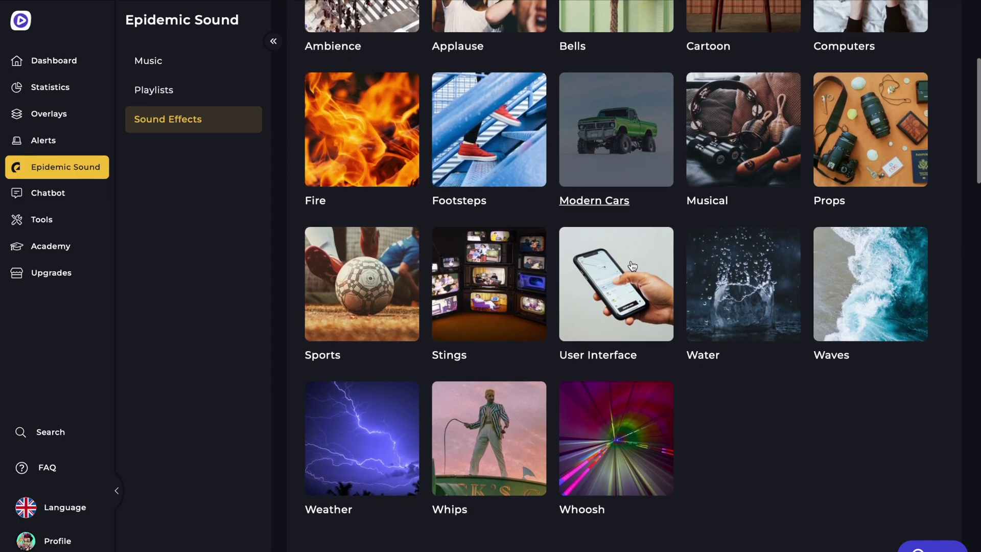
scroll(632, 265, down, 3)
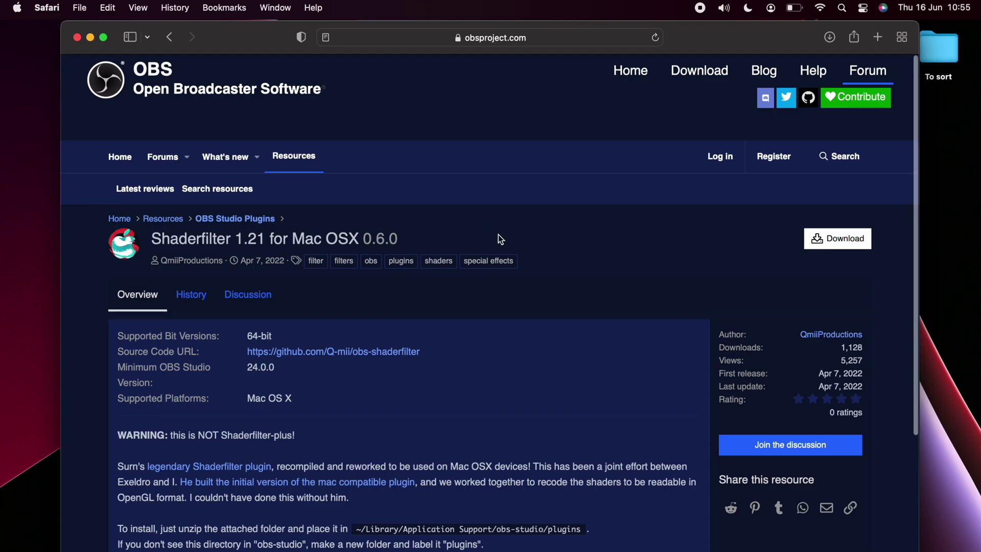
Scroll down the Shaderfilter 1.21 for Mac OSX page to read the install notes, then back up
scroll(498, 238, down, 8)
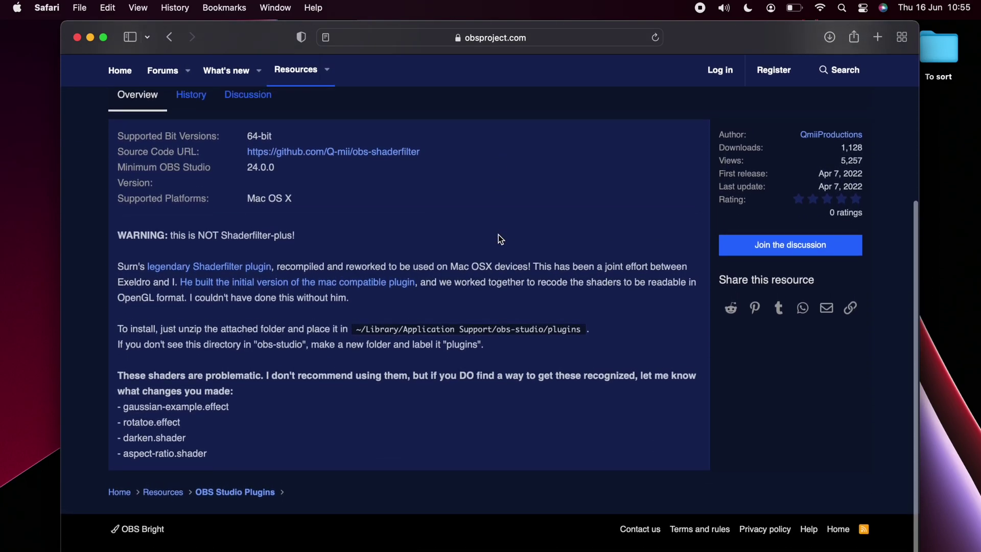
scroll(500, 239, up, 8)
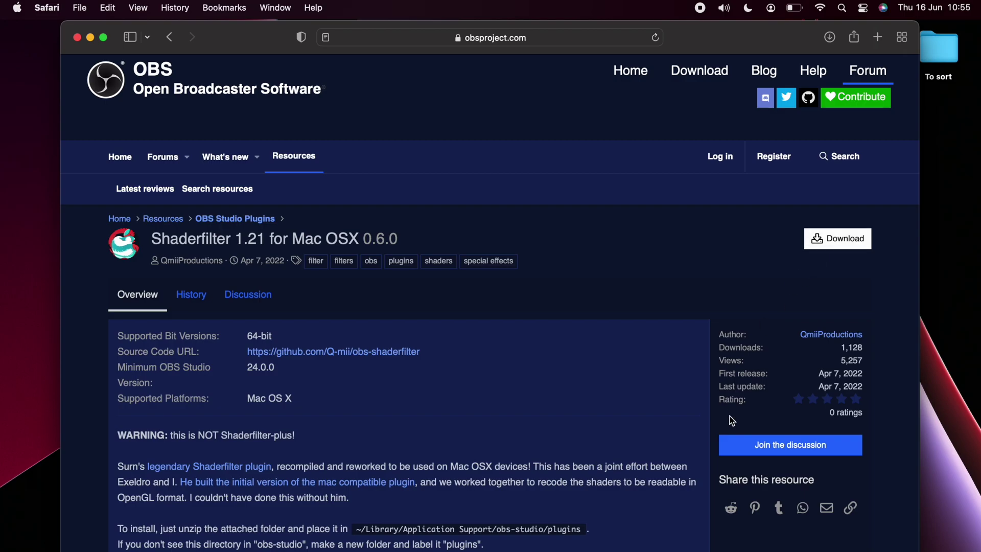
Unzip the downloaded obs-shaderfilter archive and copy the obs-shaderfilter folder
click(848, 547)
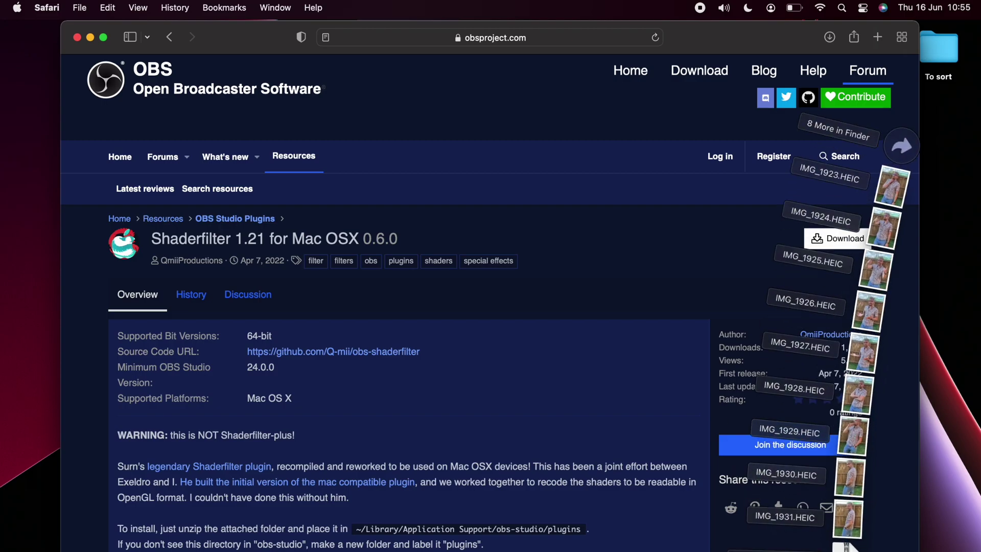
click(849, 545)
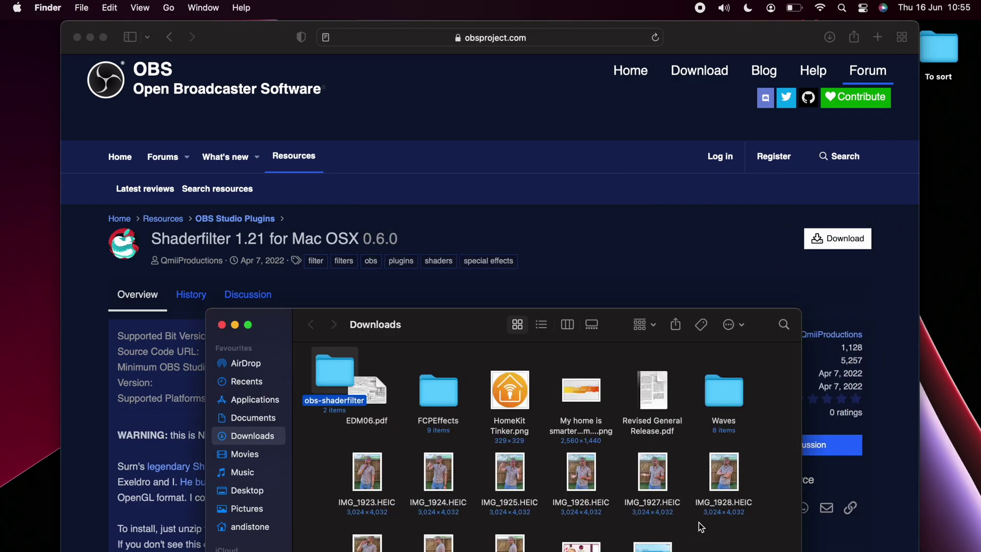
drag(336, 377, 327, 418)
right_click(325, 414)
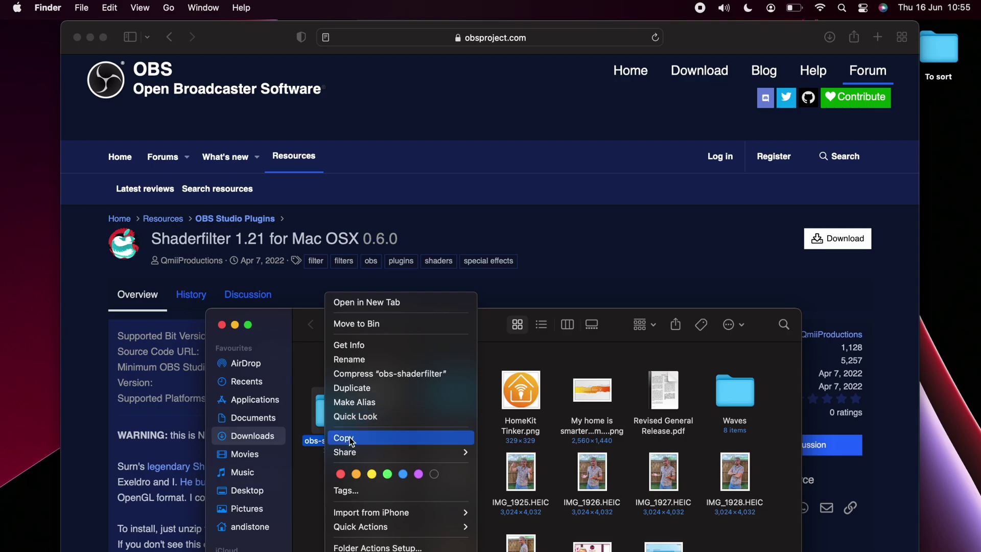
click(351, 438)
Show the package contents of the OBS app in the Applications folder
scroll(350, 440, down, 2)
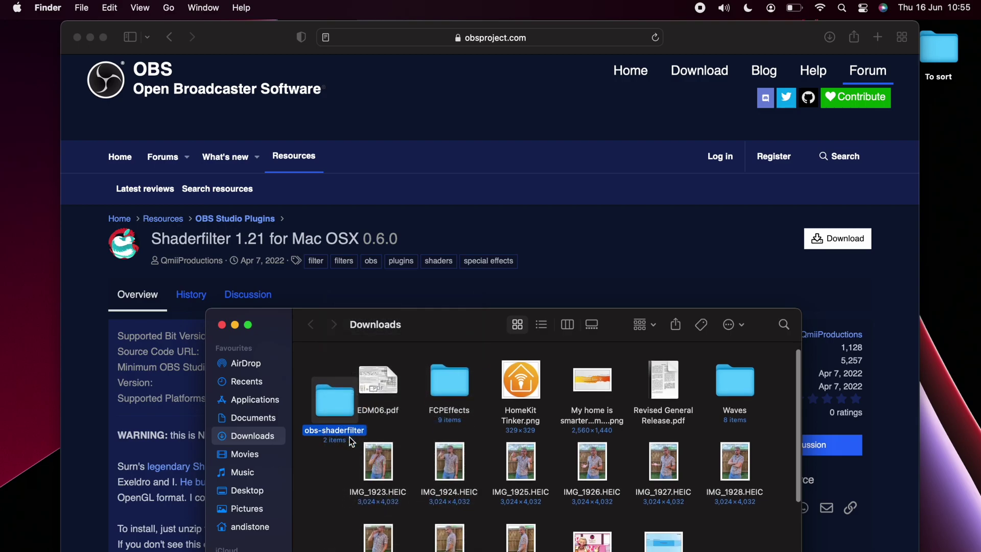
click(265, 403)
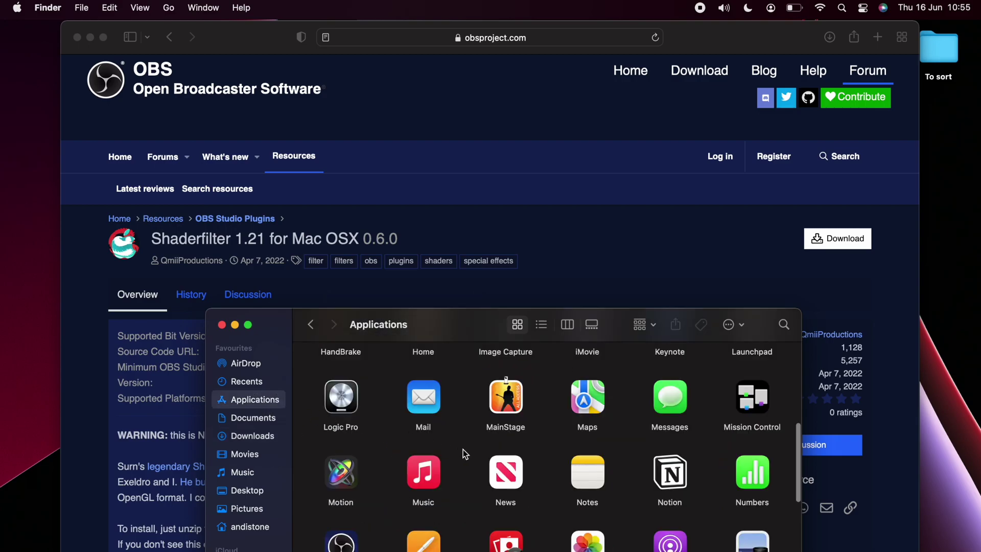
scroll(463, 449, down, 3)
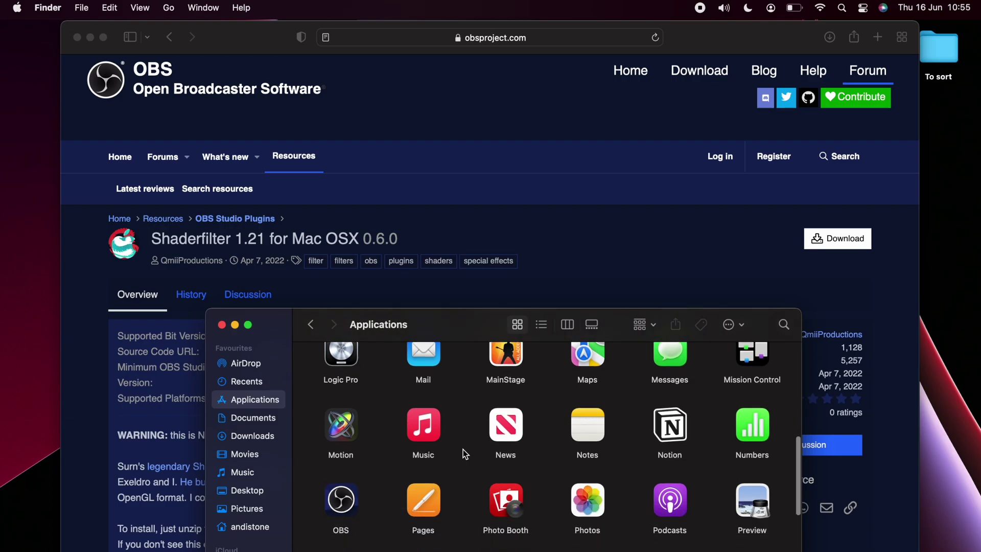
click(340, 484)
right_click(339, 484)
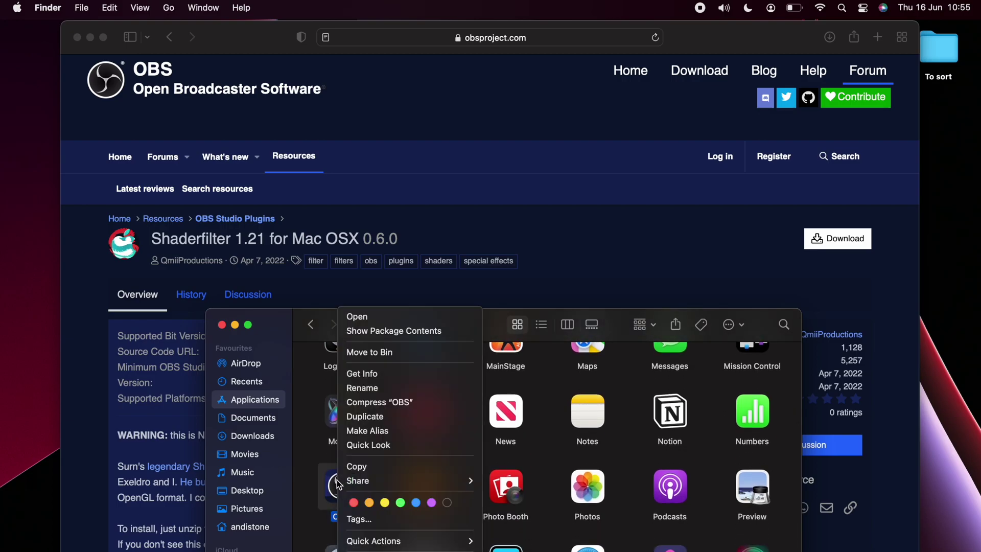
click(400, 333)
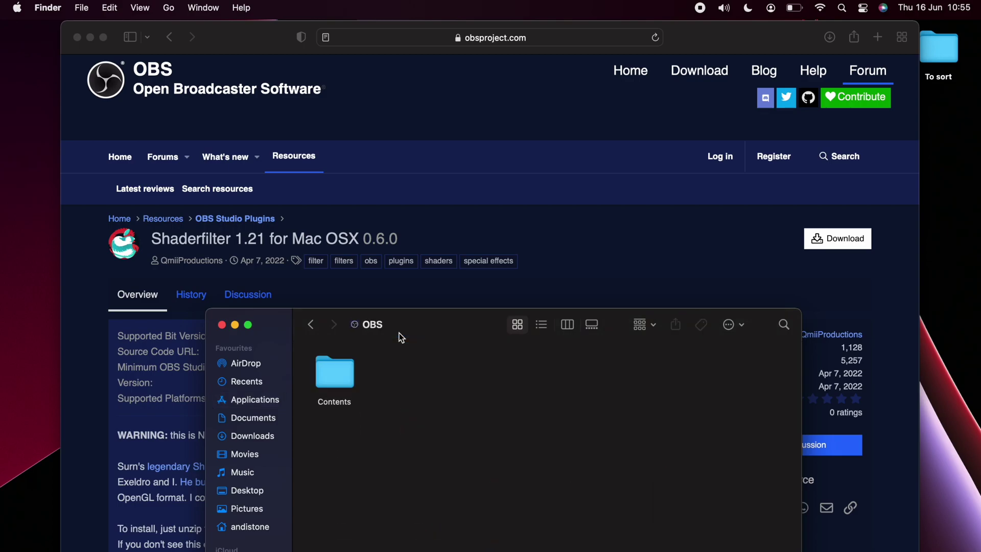
Paste obs-shaderfilter into Contents/Resources/data/obs-plugins and close the Finder window
double_click(344, 372)
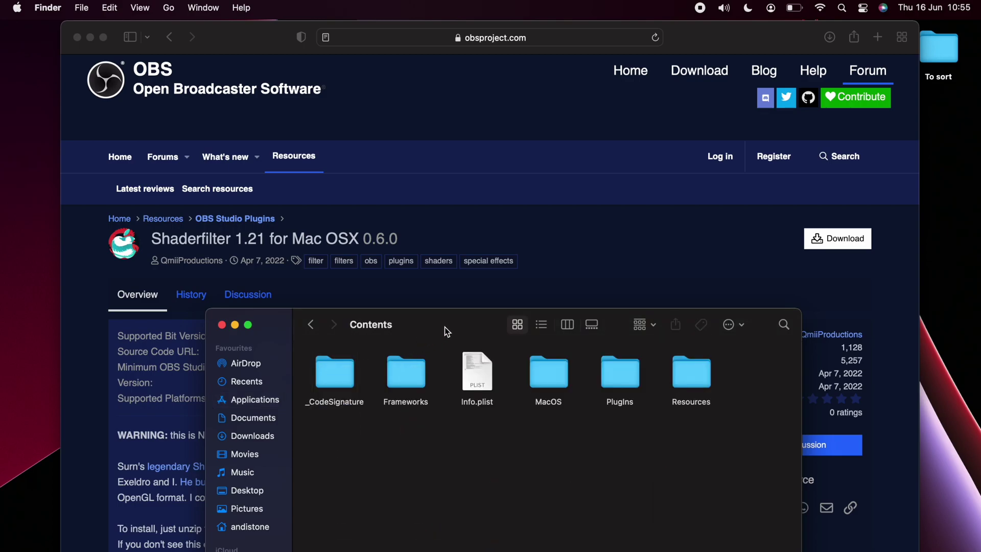
drag(444, 327, 444, 199)
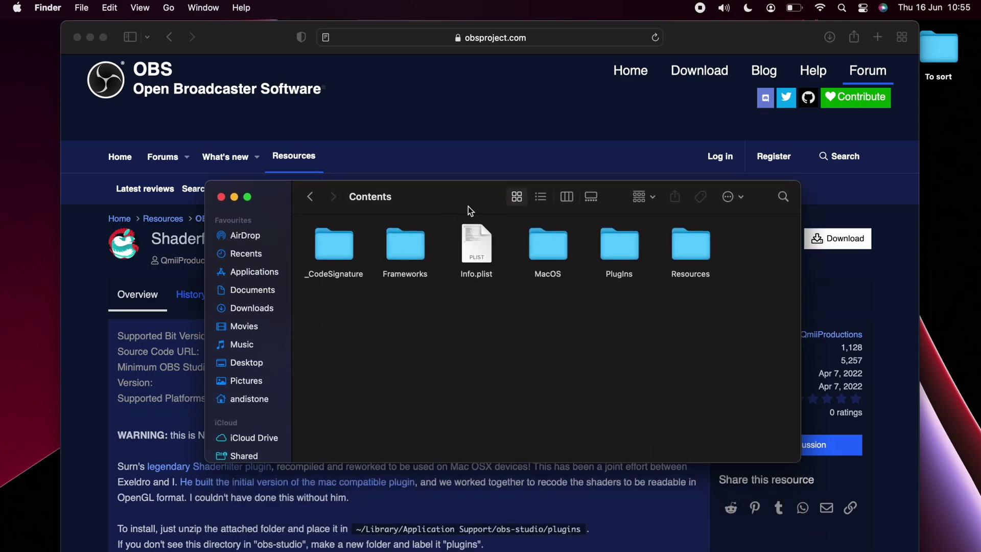
double_click(690, 247)
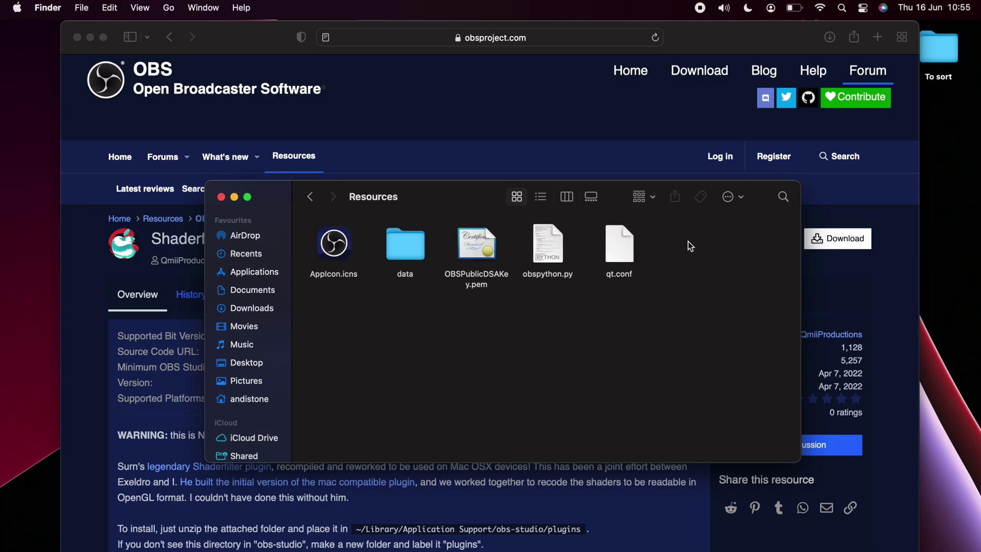
double_click(405, 240)
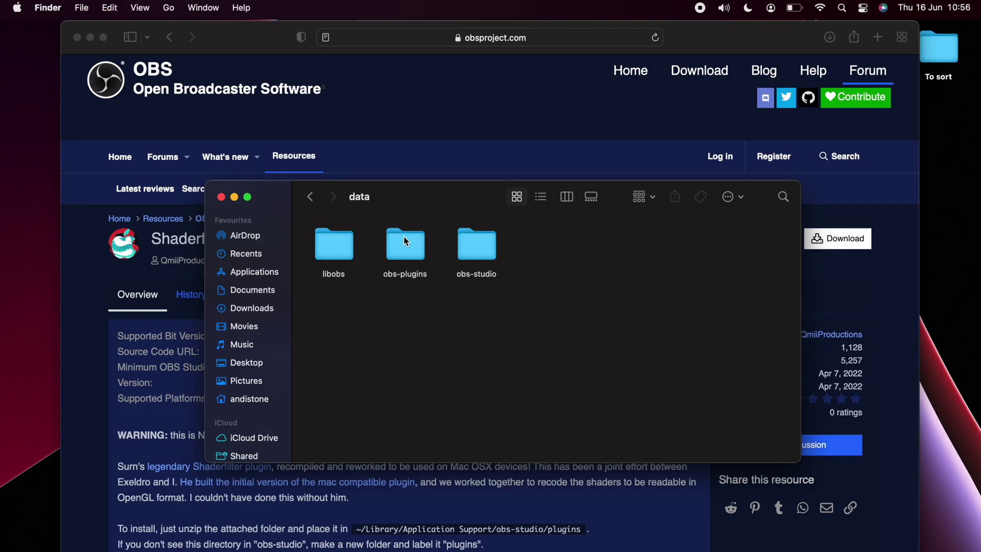
double_click(405, 240)
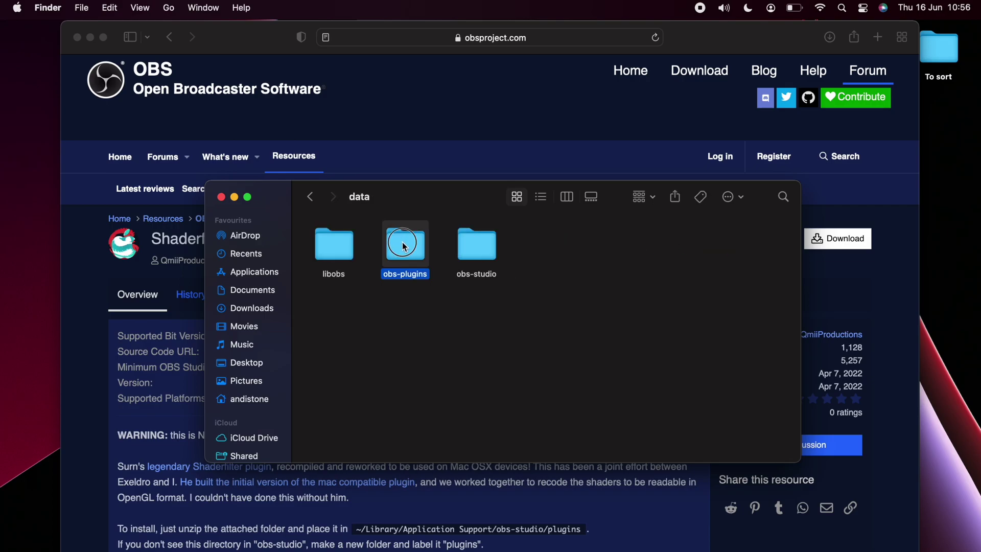
right_click(702, 411)
click(729, 428)
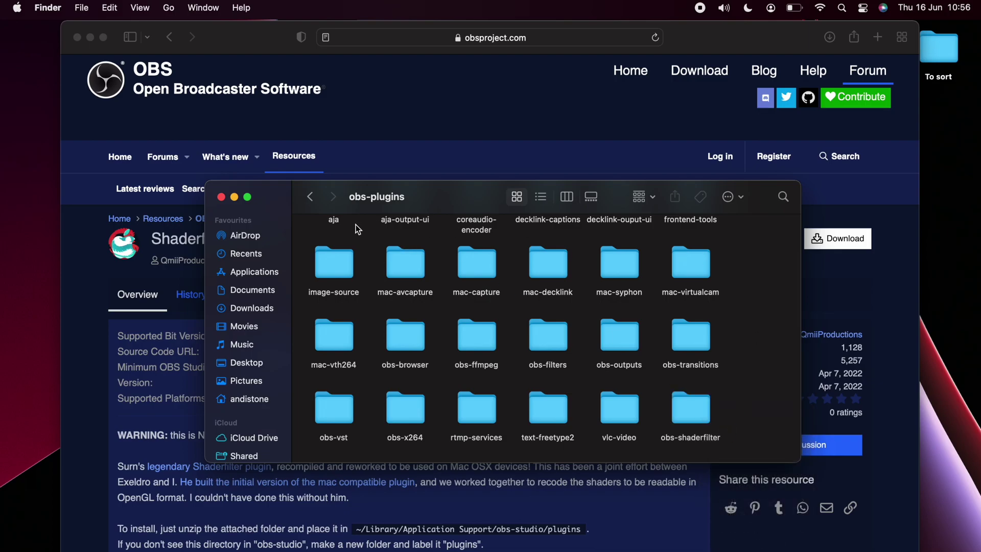
click(222, 197)
Launch OBS from Spotlight, add a #d1d1d1 Colour Source, and centre it on the canvas
key(super+space)
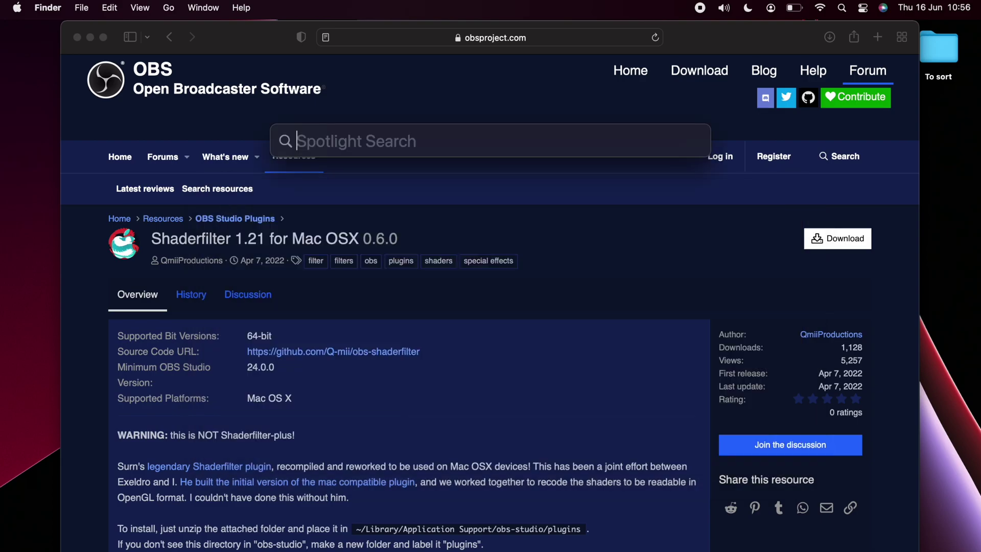
key(Return)
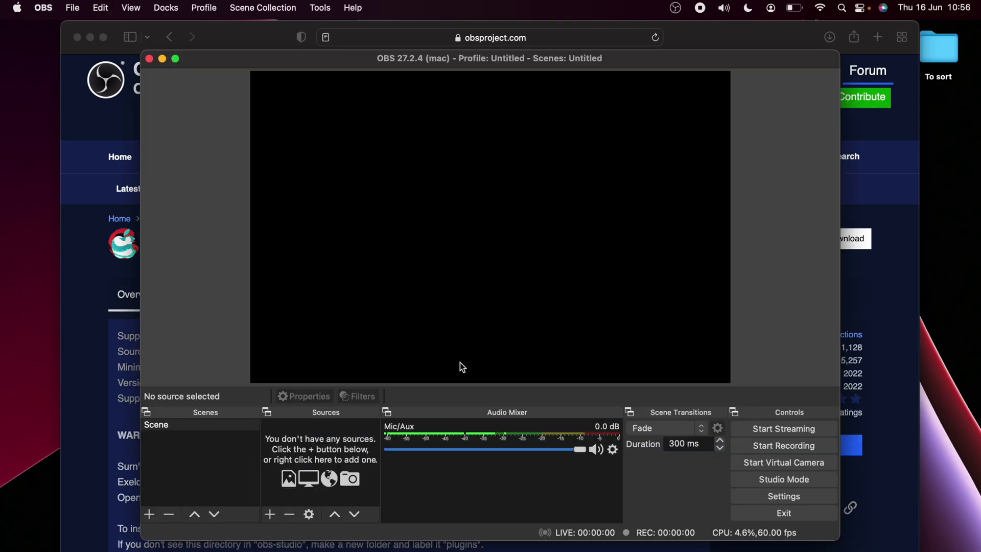
click(271, 514)
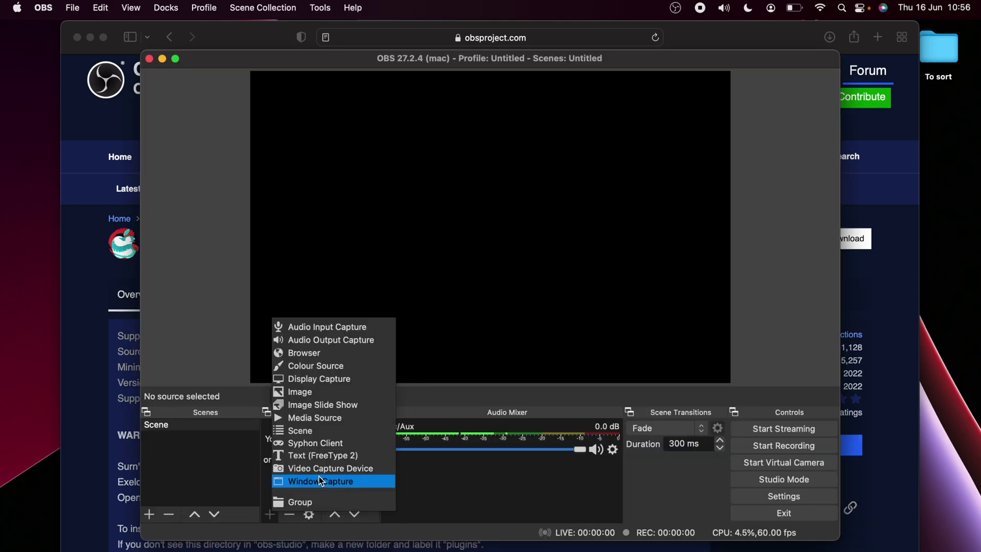
click(313, 366)
click(571, 376)
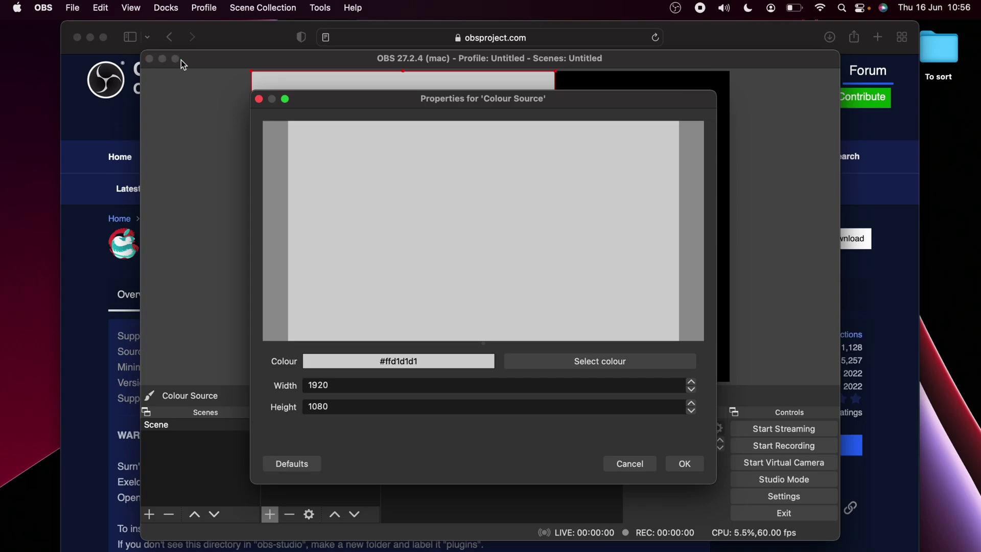
key(Return)
double_click(203, 55)
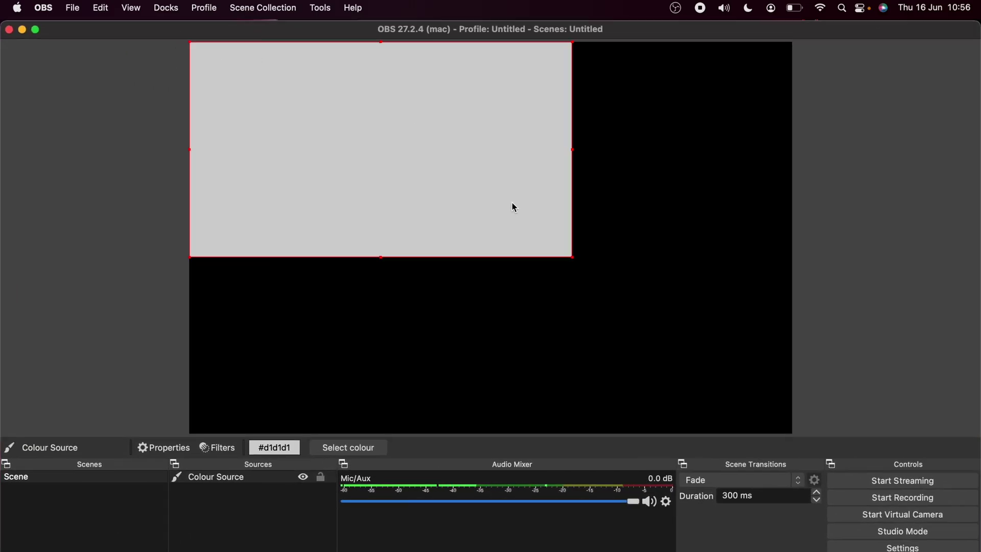
drag(513, 206, 609, 284)
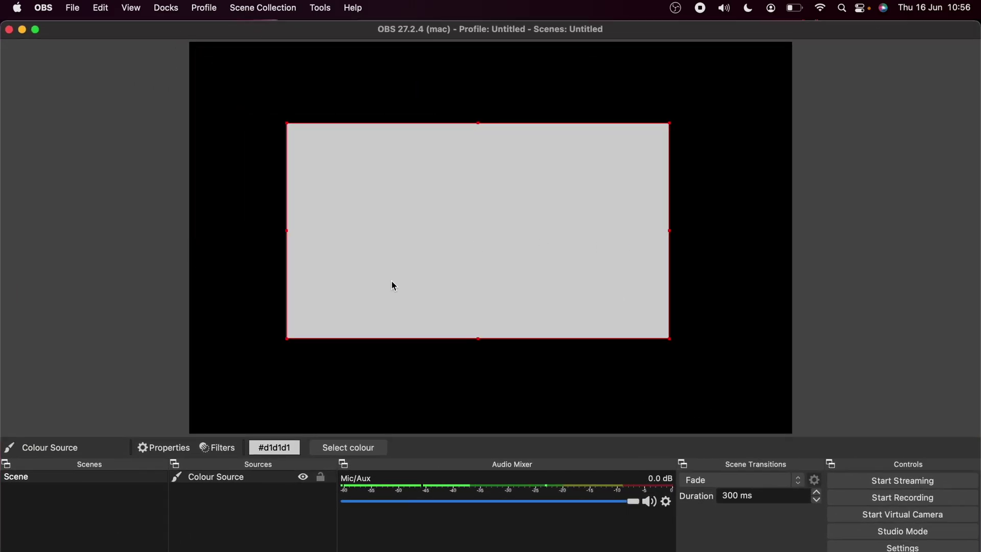
Add a ShaderFilter named 'ShaderFilter' to the Colour Source and review its expand values
right_click(224, 480)
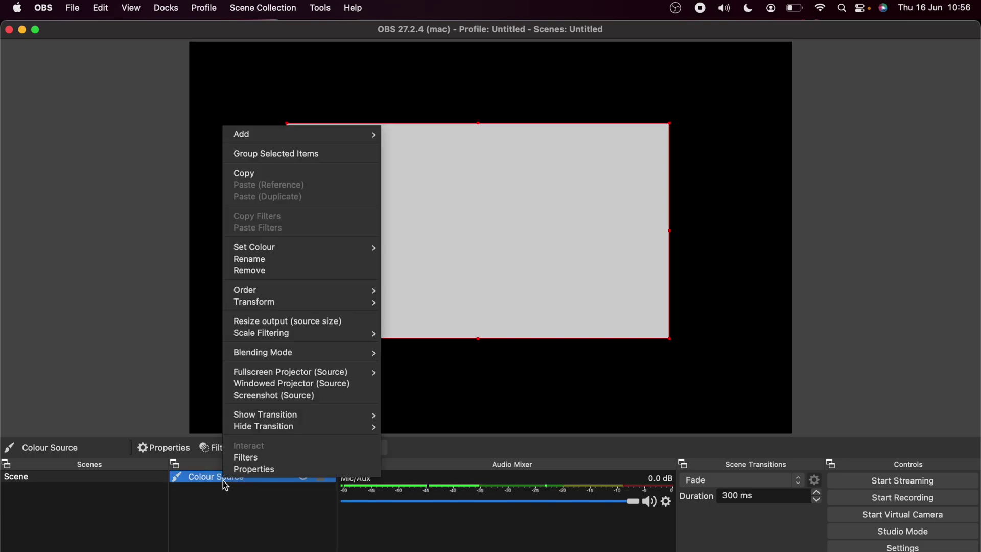
click(266, 459)
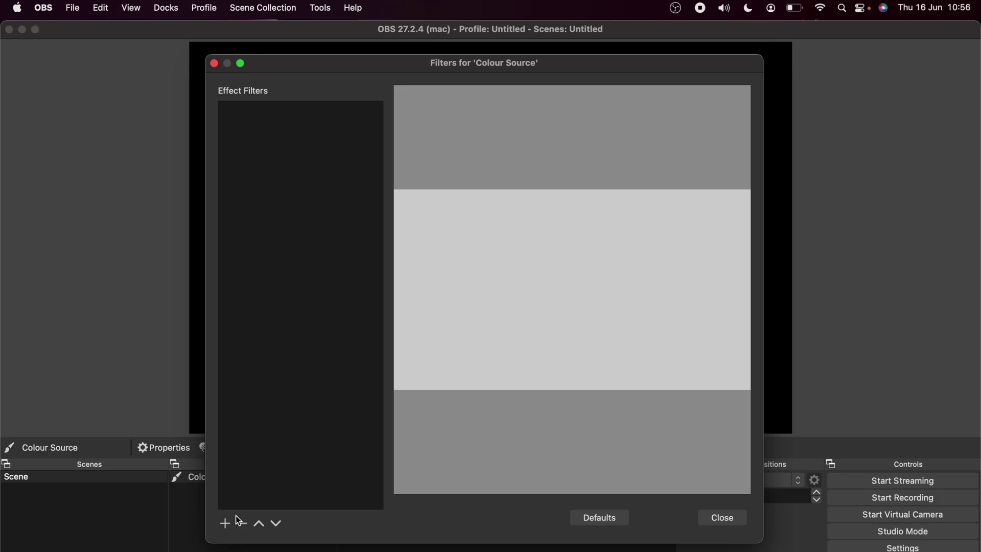
click(226, 524)
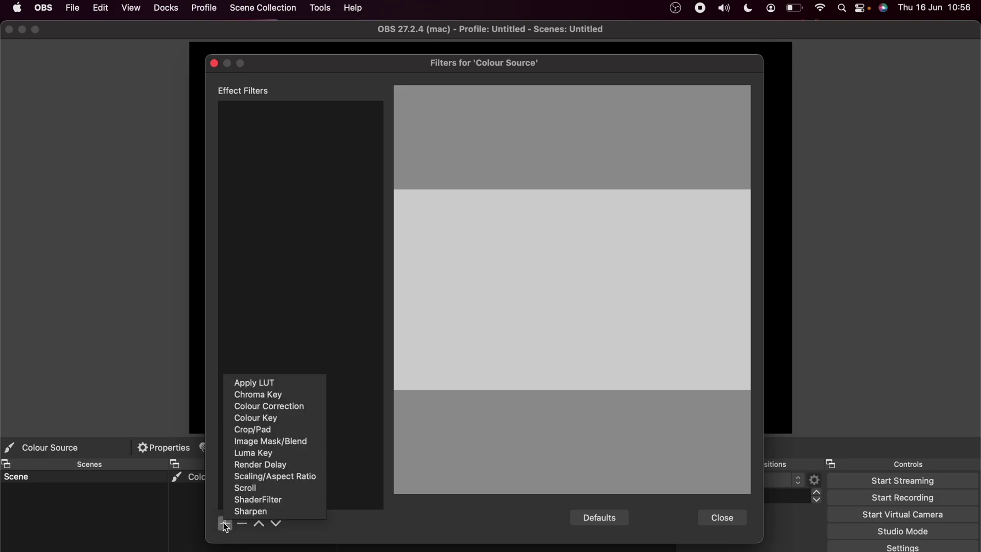
click(295, 504)
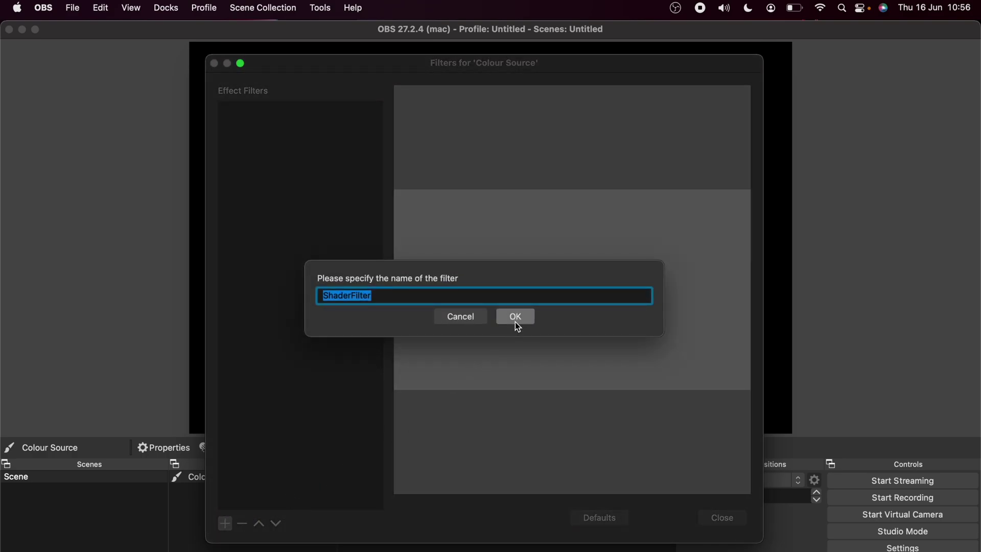
click(516, 319)
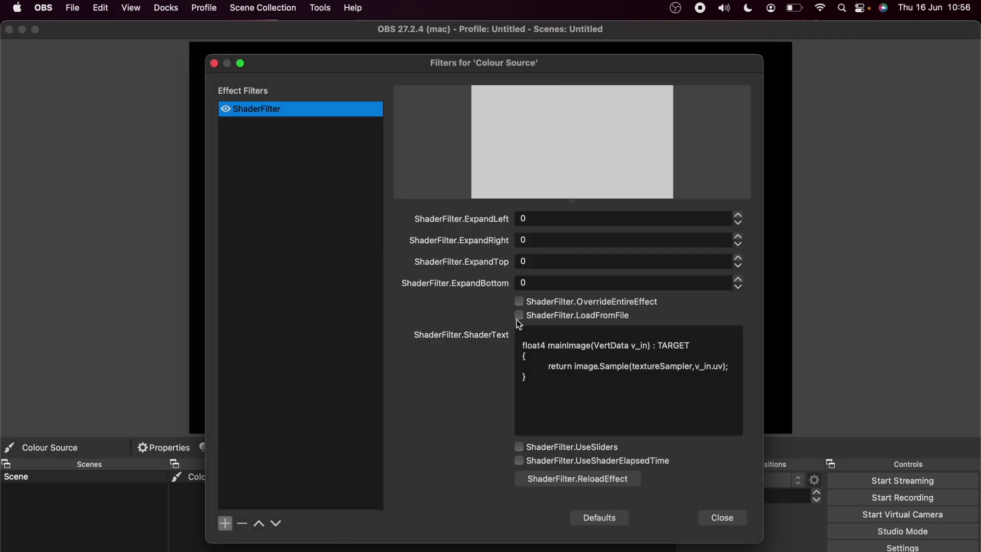
click(517, 216)
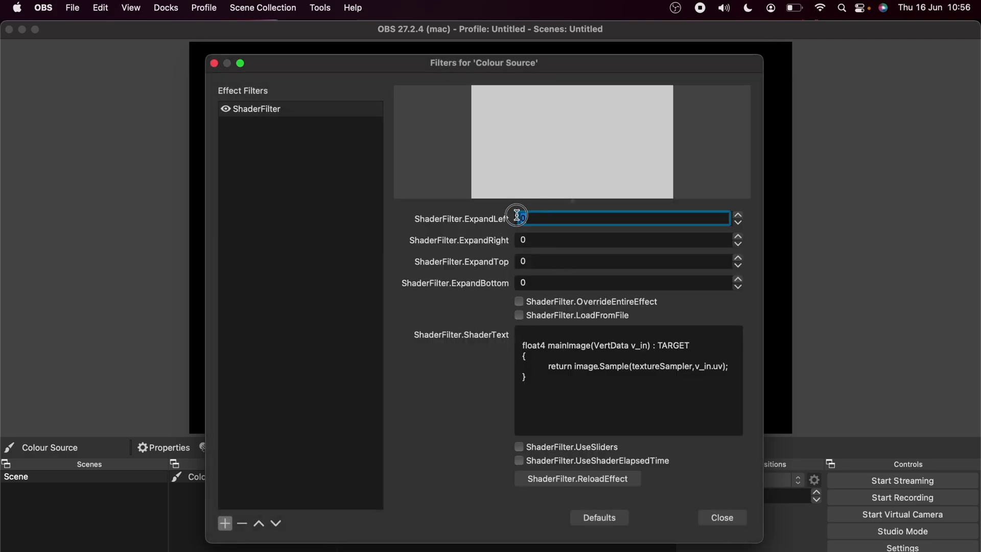
click(546, 239)
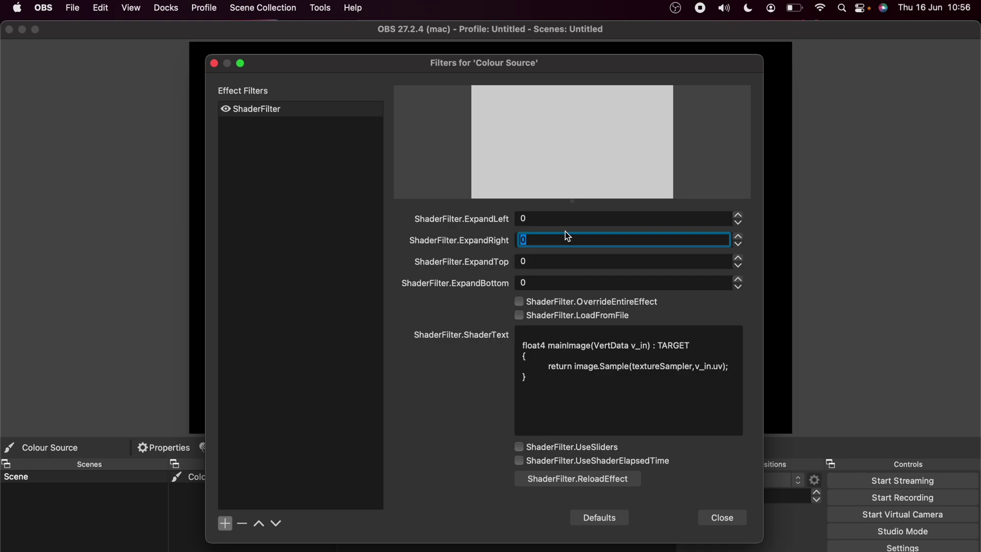
click(548, 221)
click(538, 270)
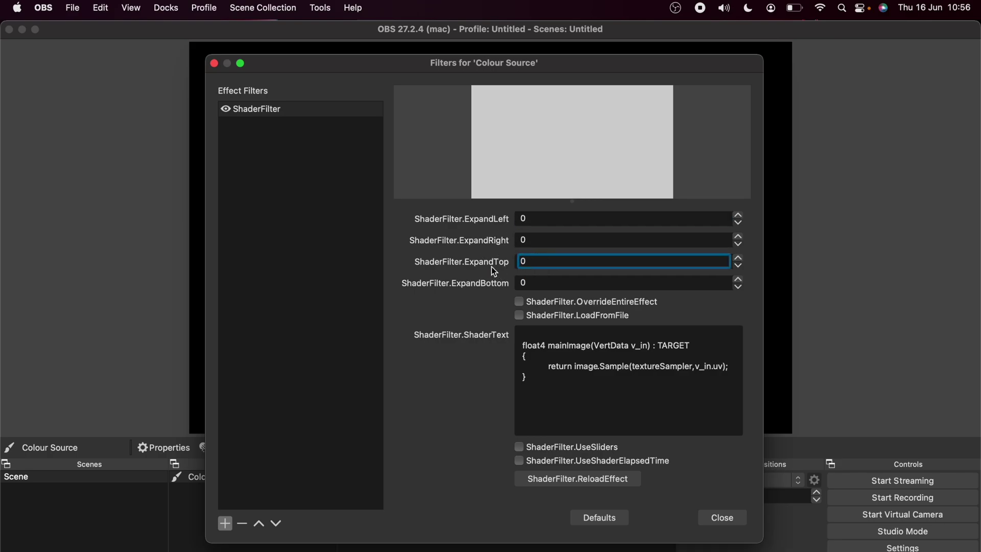
Enable LoadFromFile and load border.shader from obs-shaderfilter/data/examples into the ShaderFilter
click(523, 318)
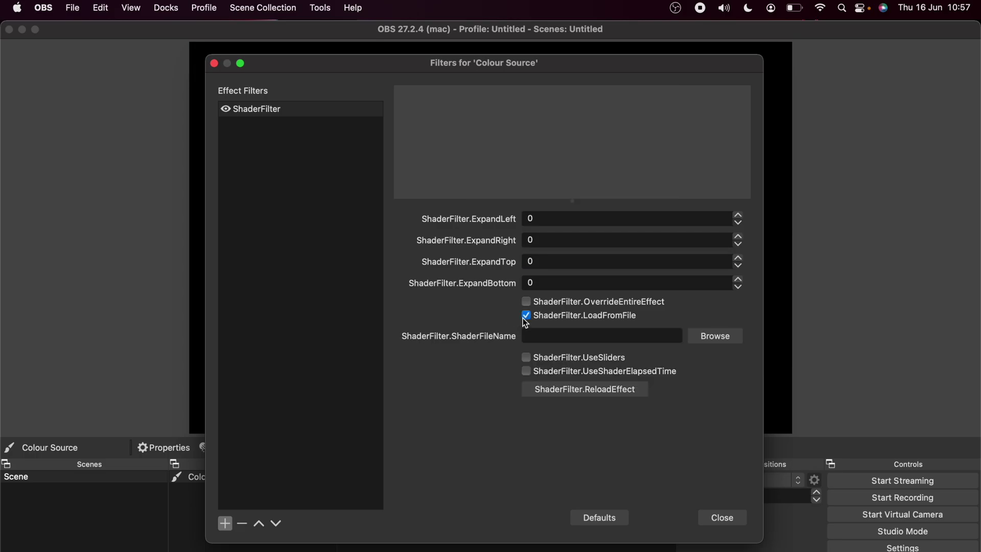
click(699, 337)
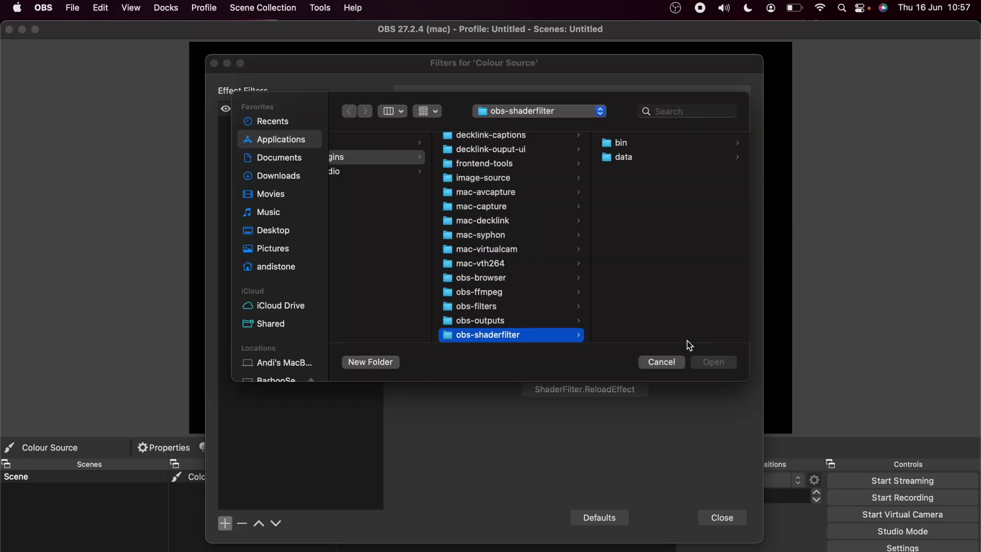
scroll(455, 306, left, 10)
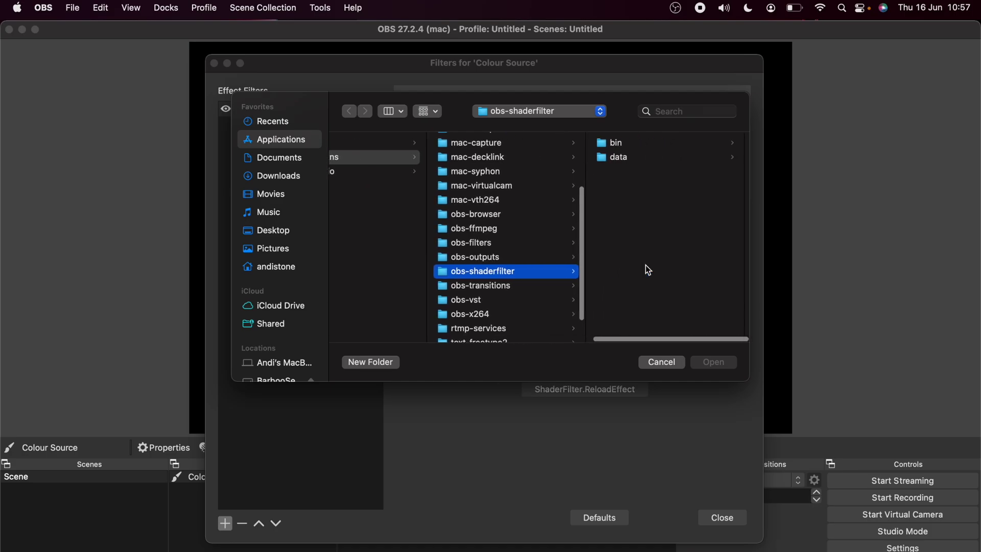
click(616, 158)
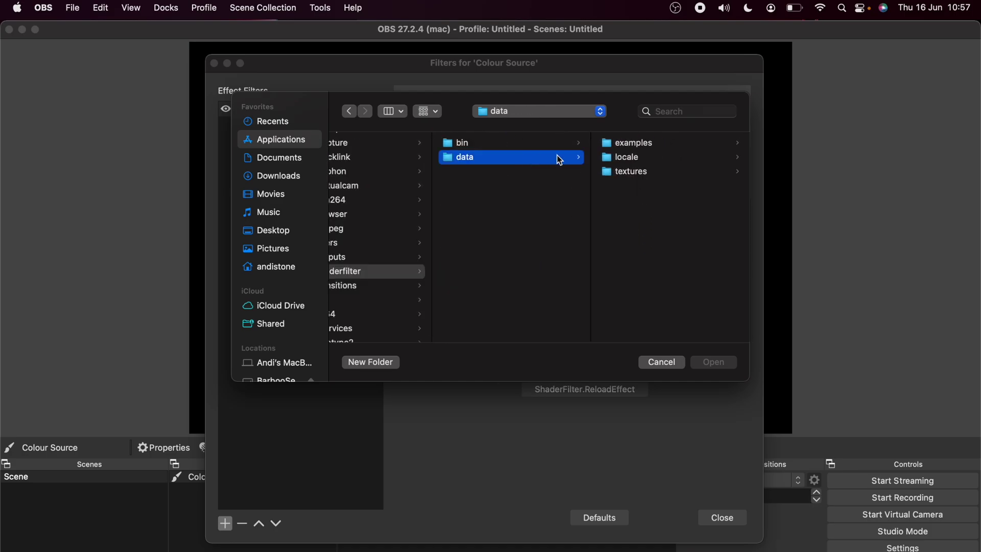
click(632, 145)
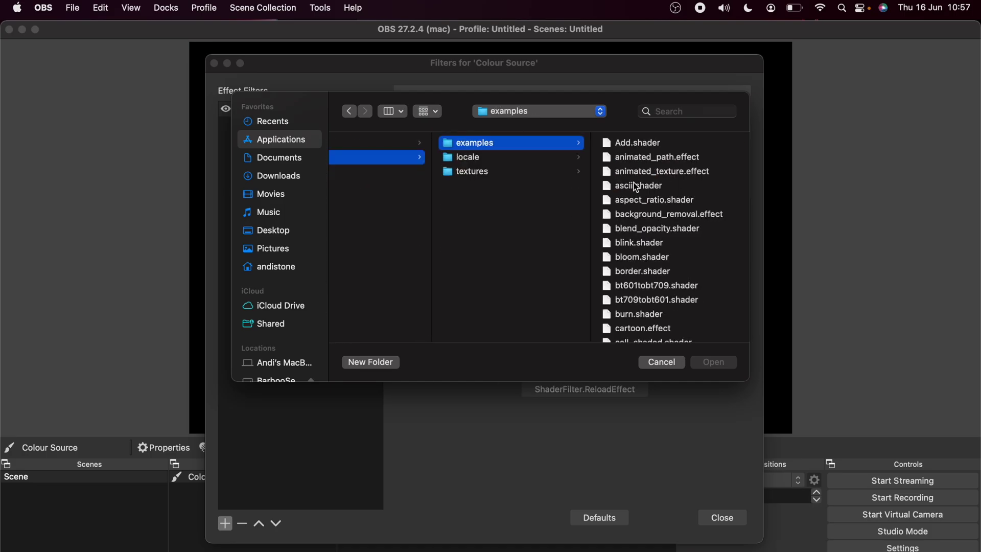
scroll(634, 182, down, 2)
scroll(634, 182, down, 10)
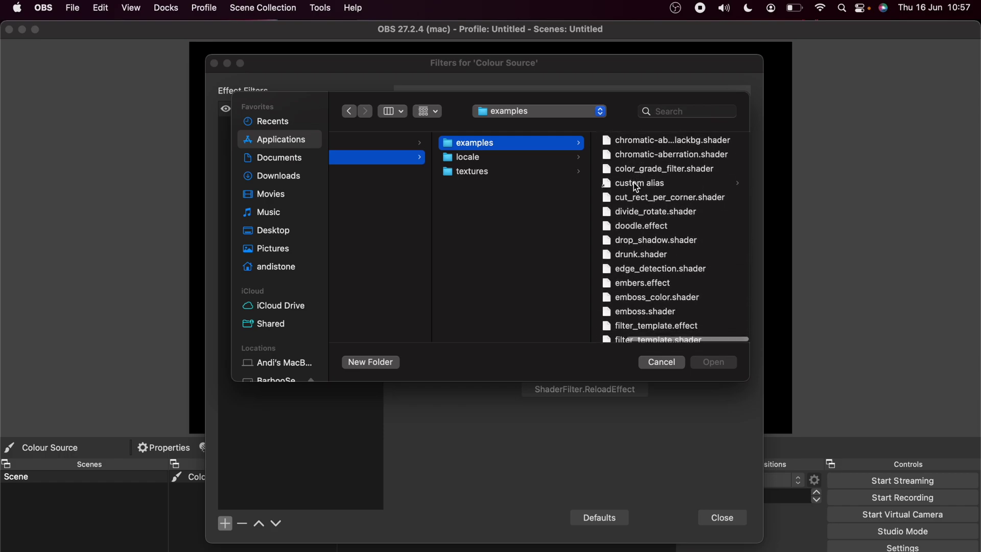
scroll(633, 184, down, 10)
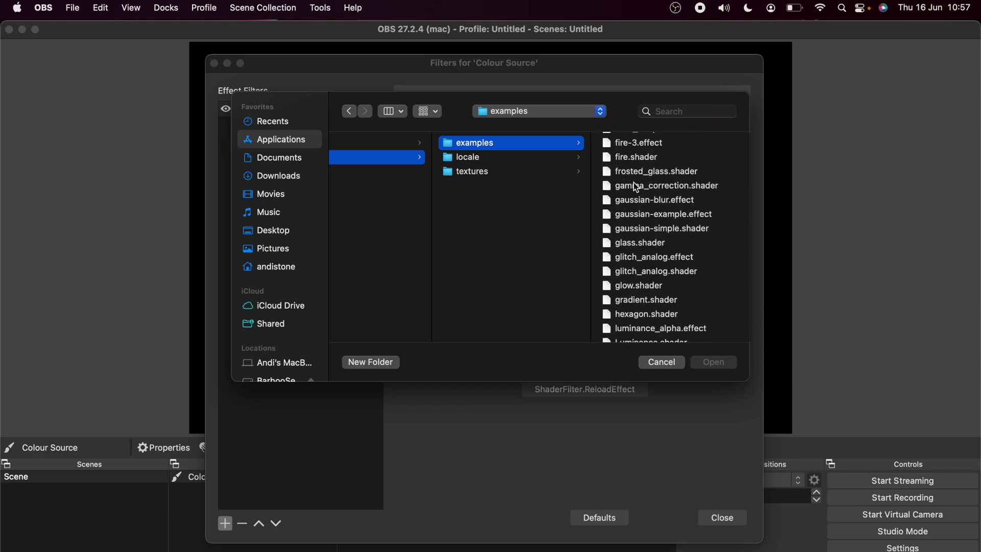
scroll(633, 183, up, 3)
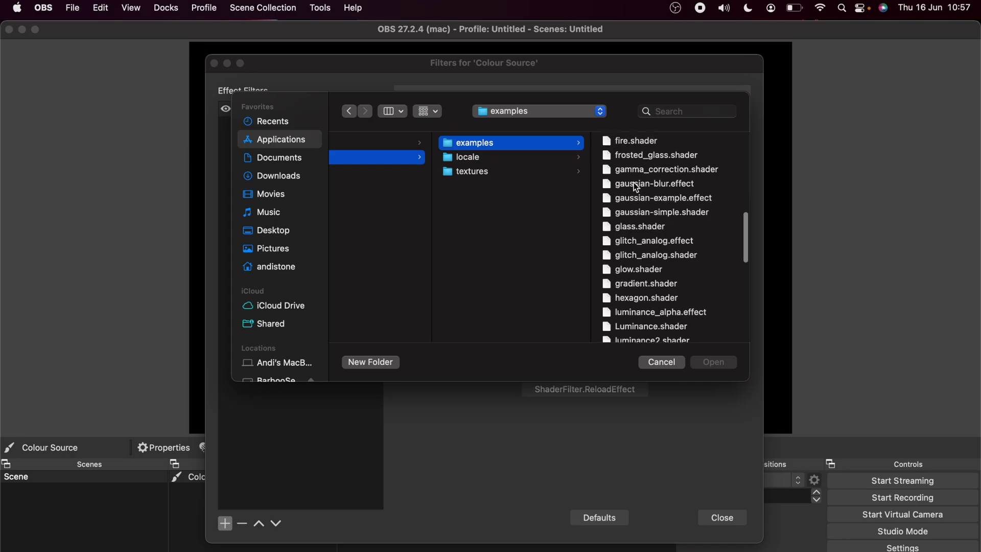
scroll(633, 182, up, 2)
scroll(634, 182, down, 2)
scroll(633, 182, up, 10)
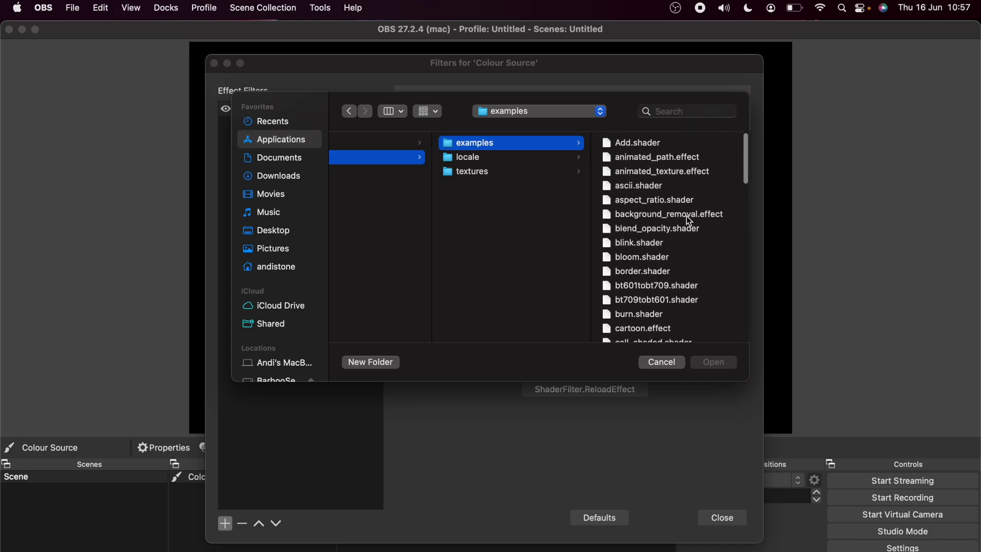
click(642, 272)
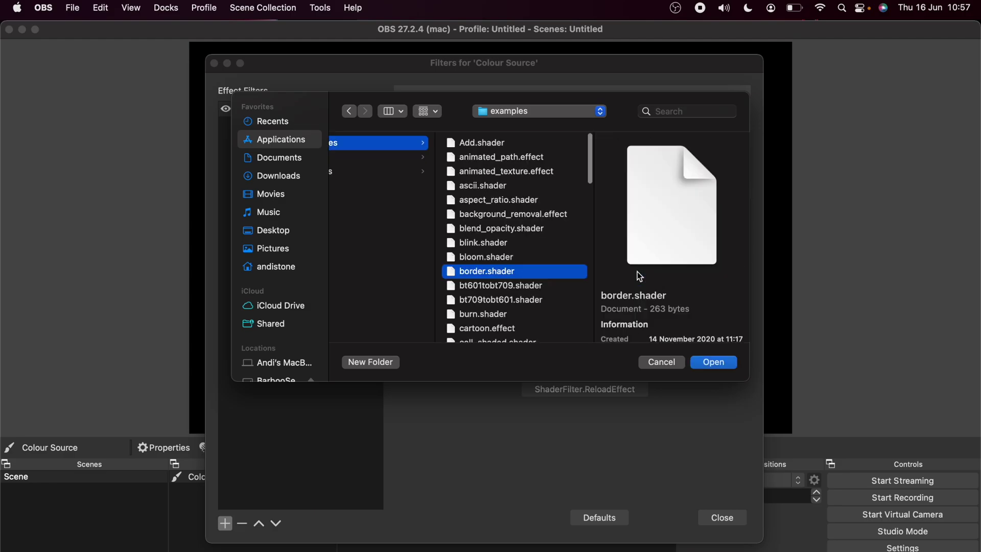
click(714, 362)
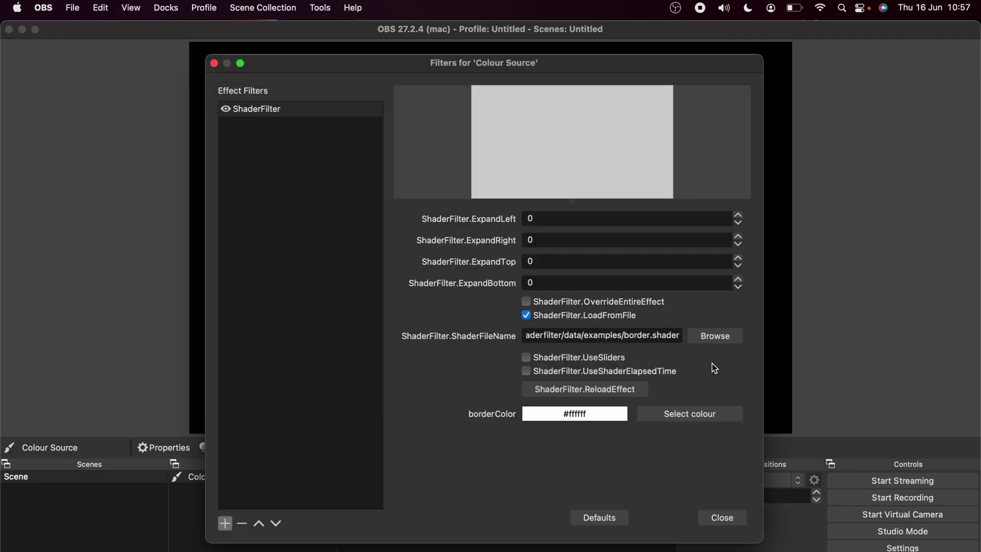
Change the borderColor setting from white #ffffff to red #ff0000
drag(468, 66, 426, 480)
click(446, 378)
click(447, 378)
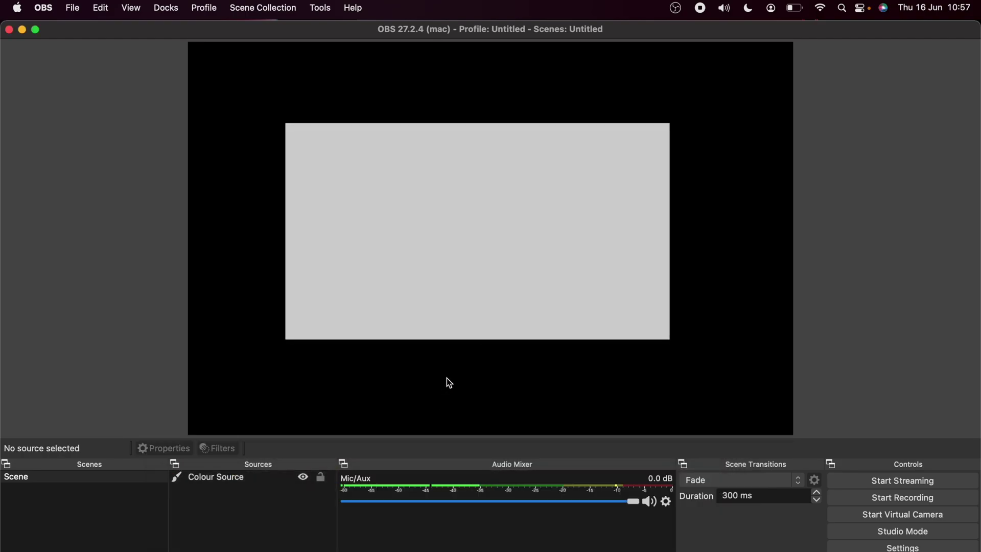
click(760, 540)
drag(480, 483, 662, 100)
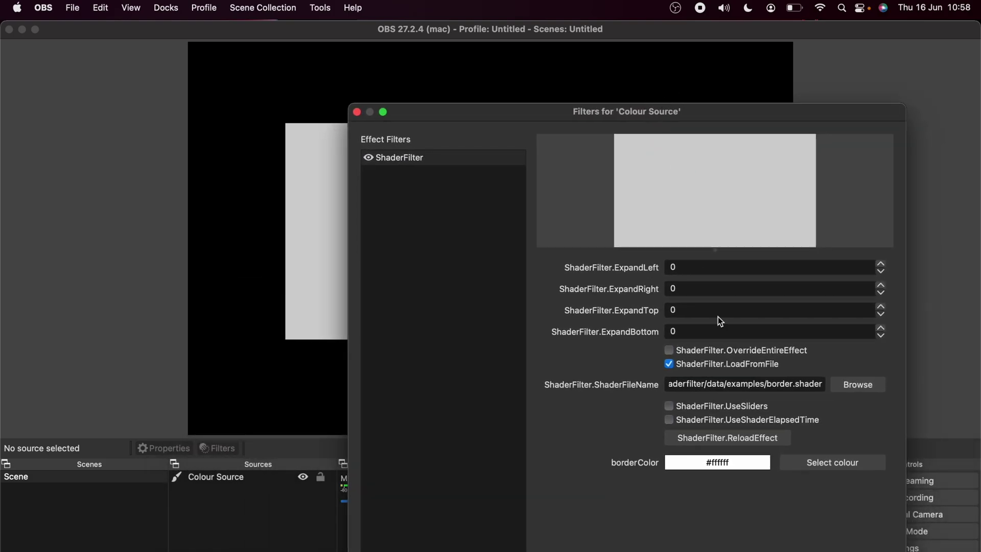
click(845, 467)
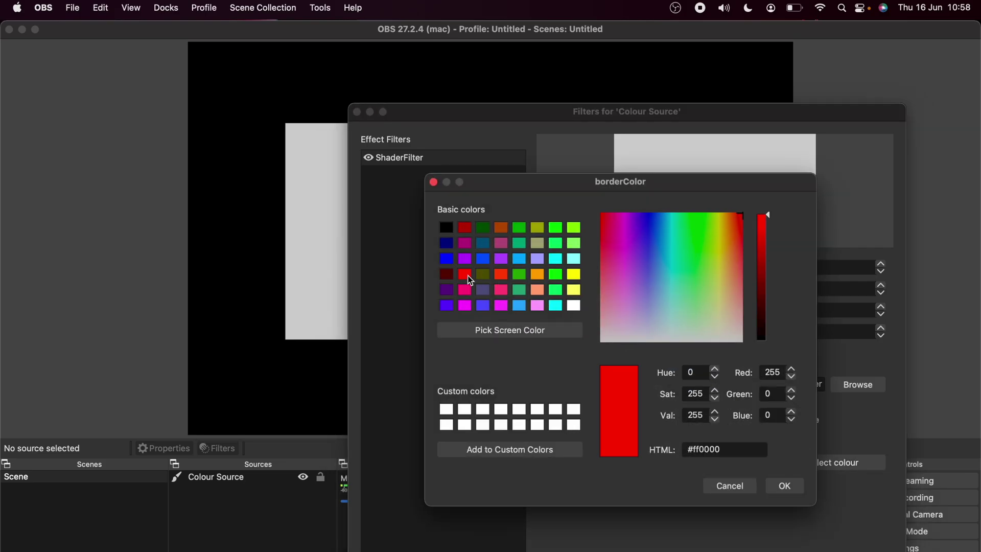
click(790, 486)
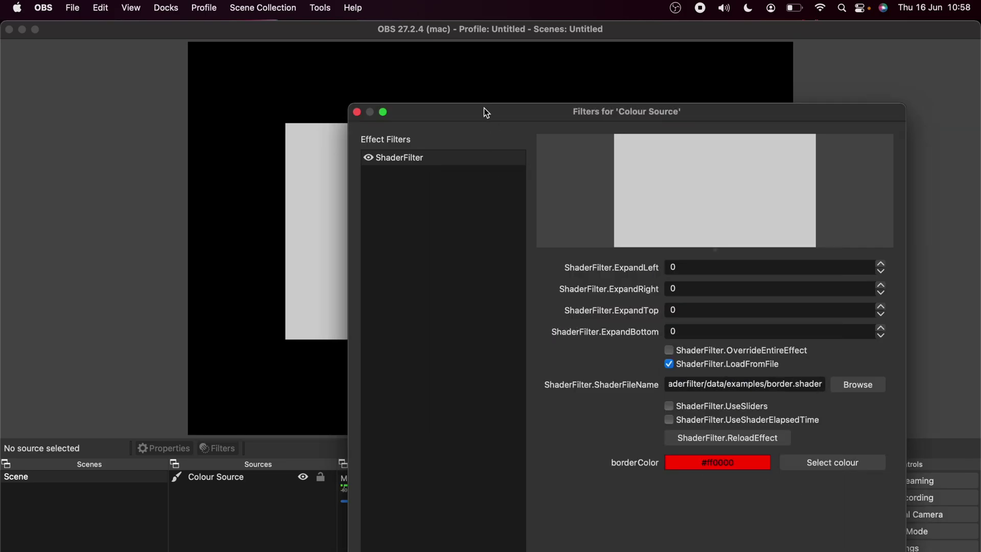
mouse_move(487, 113)
mouse_down()
mouse_move(462, 378)
mouse_move(481, 124)
mouse_up()
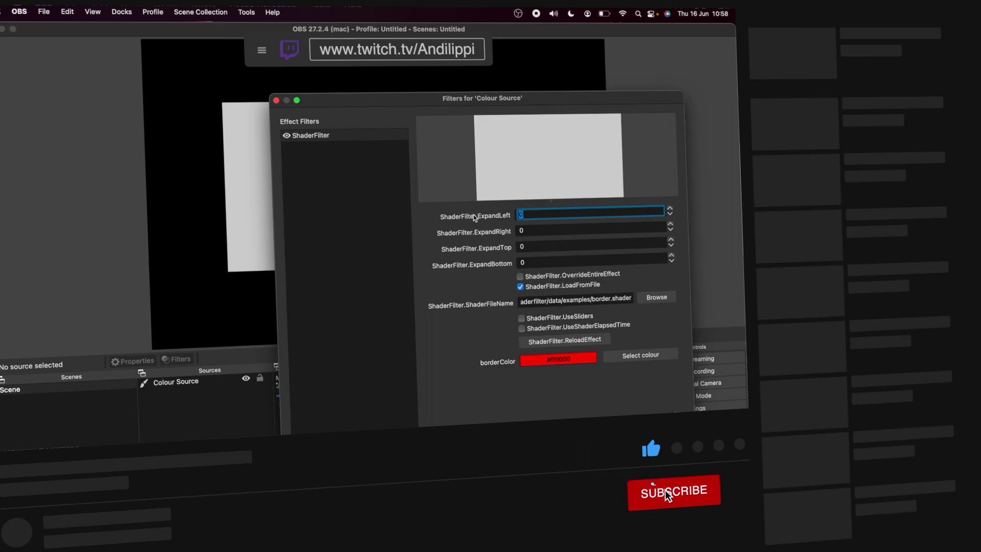
Set ExpandLeft, ExpandRight, ExpandTop and ExpandBottom to 30 each
text(10)
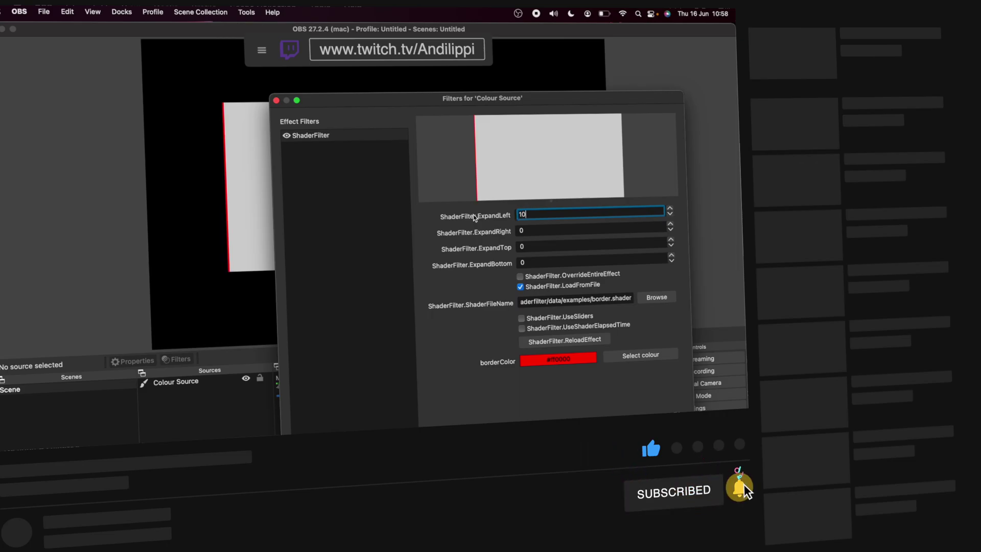
key(BackSpace)
key(BackSpace)
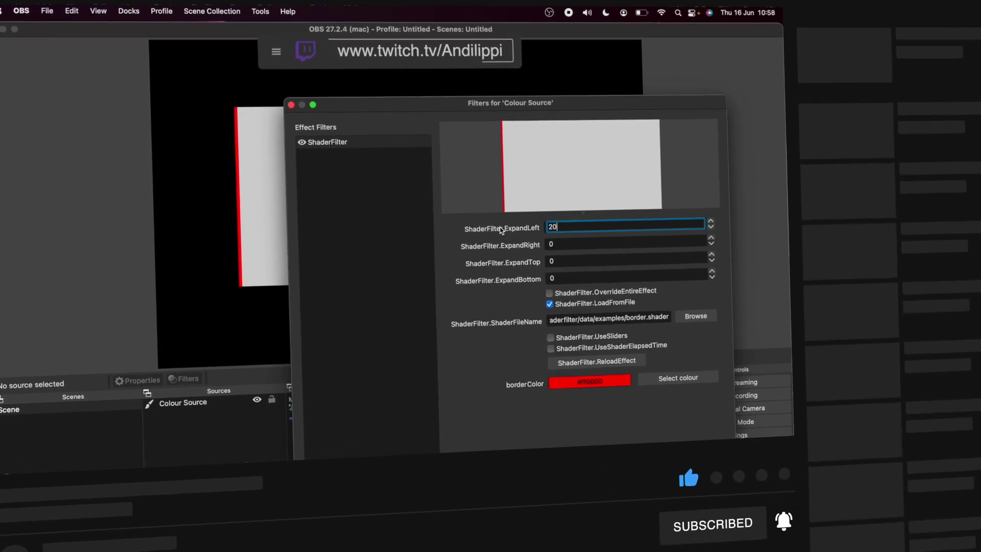
text(30)
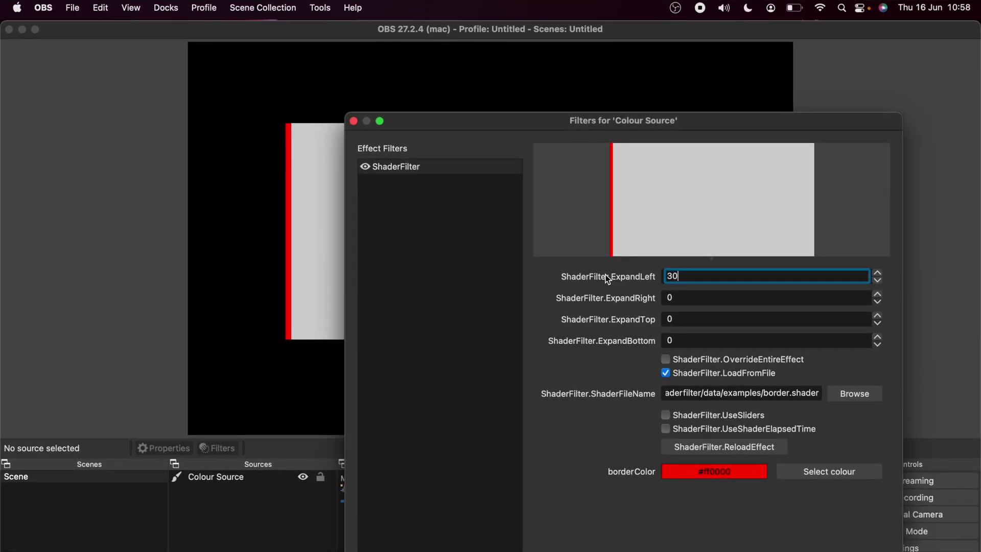
drag(668, 128, 434, 264)
click(448, 435)
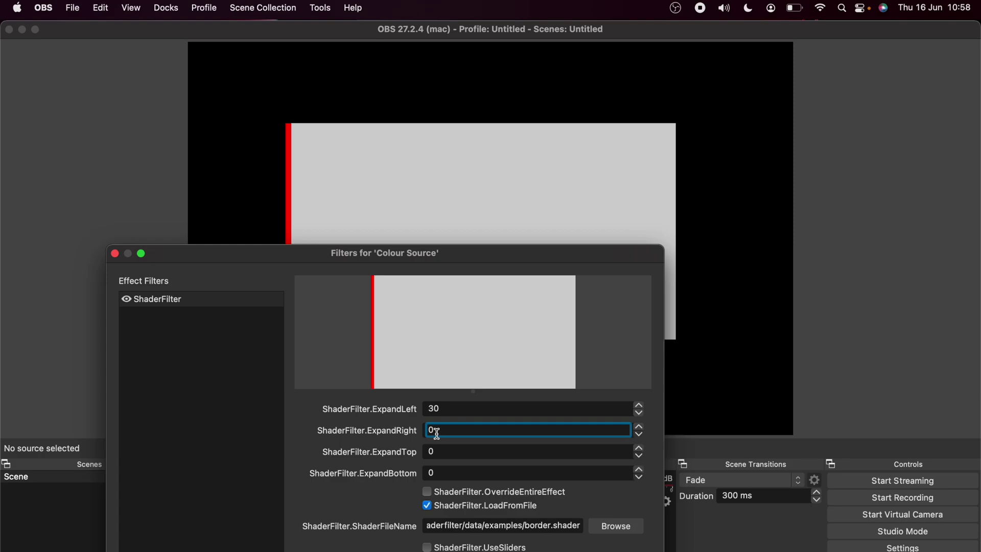
text(30)
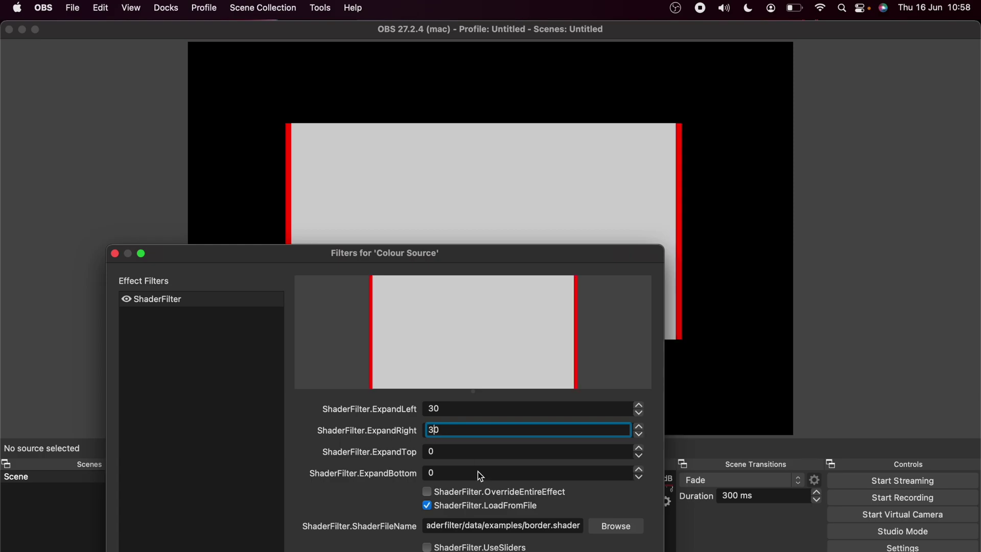
click(431, 454)
text(3)
click(429, 476)
text(3)
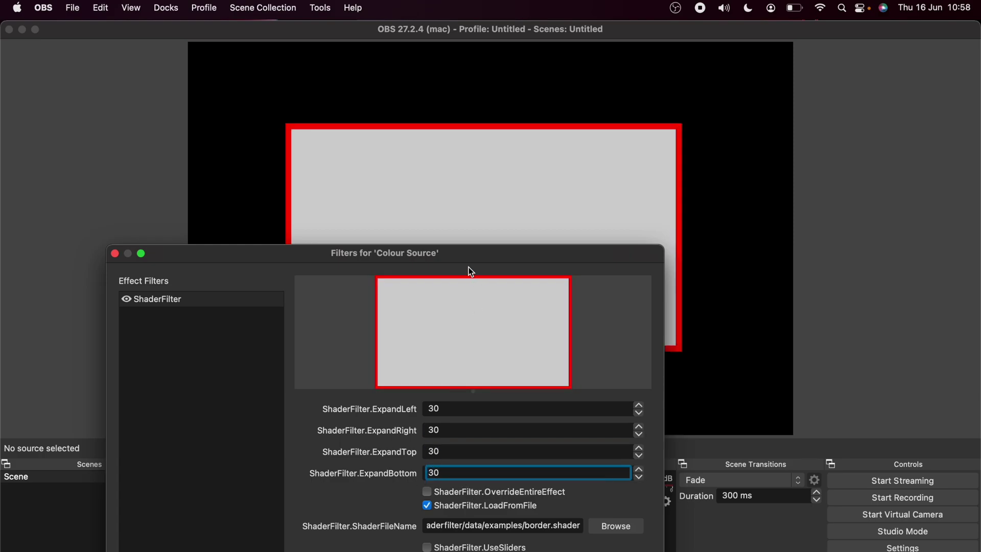
drag(471, 269, 698, 78)
Add a second ShaderFilter to the Colour Source, named 'ShaderFilter 2'
right_click(408, 233)
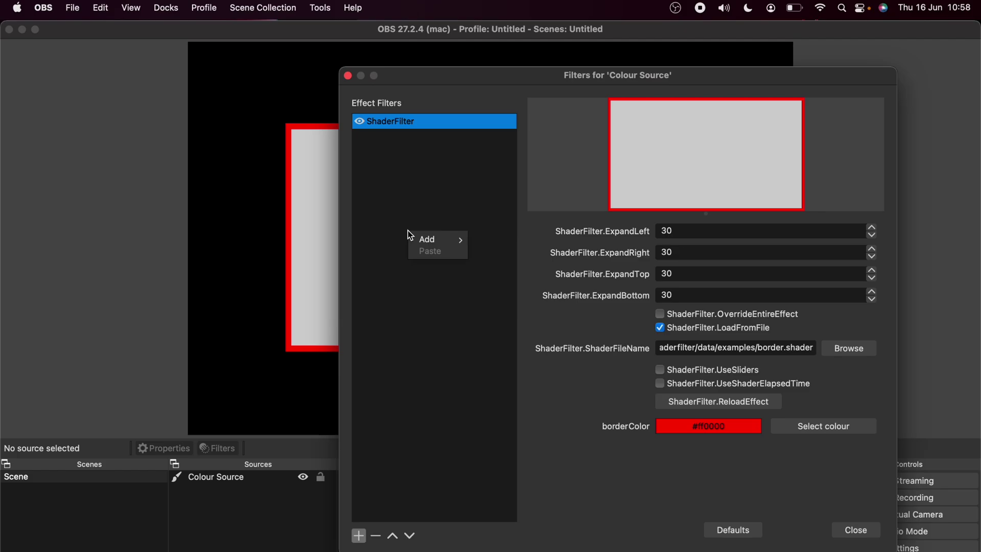
mouse_move(420, 239)
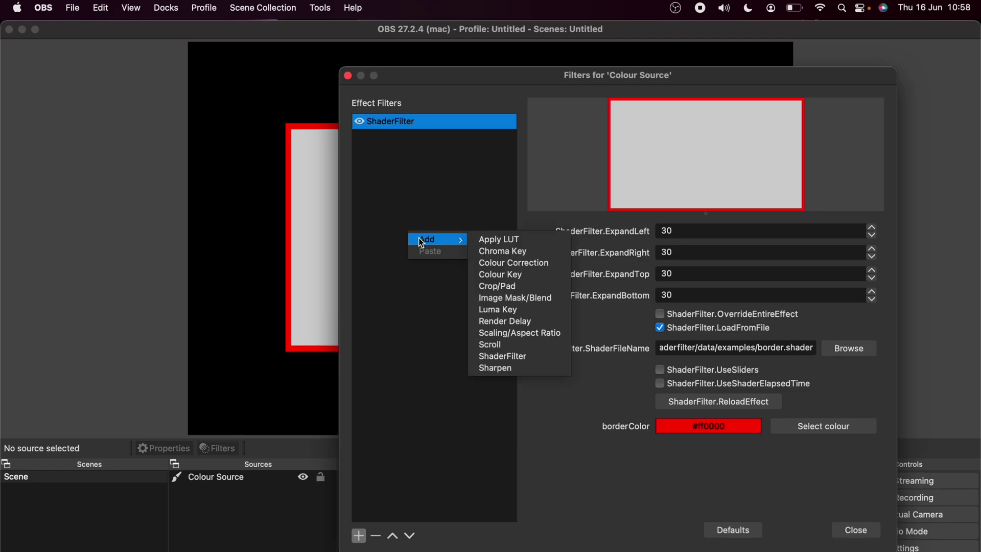
click(545, 358)
click(647, 329)
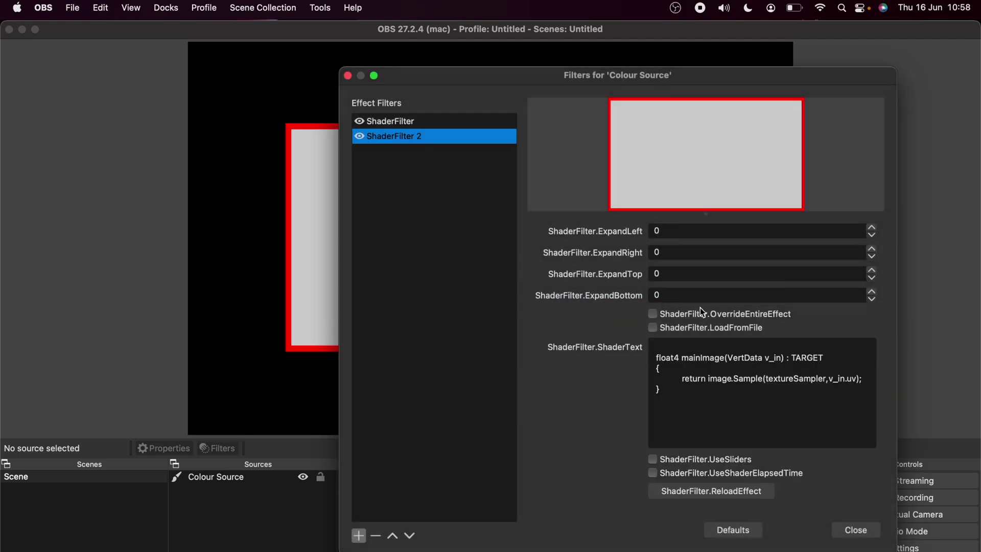
Enable LoadFromFile and load pulse.effect from obs-shaderfilter/data/examples into ShaderFilter 2
click(692, 329)
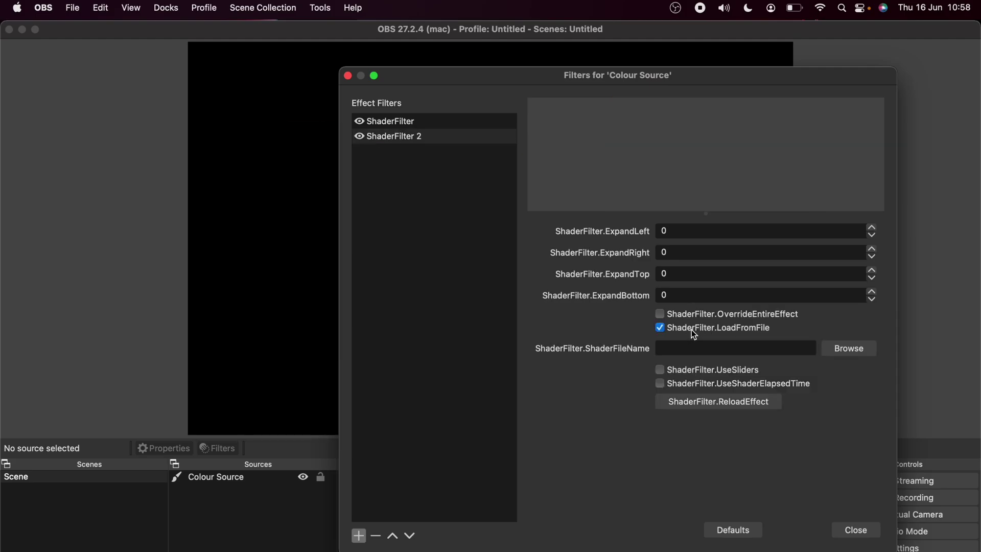
click(861, 351)
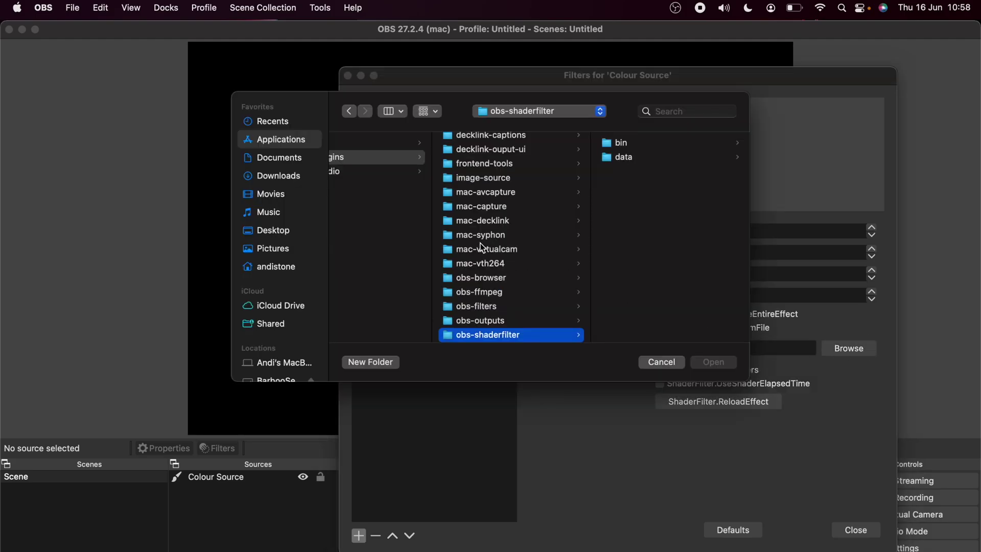
click(623, 156)
click(627, 144)
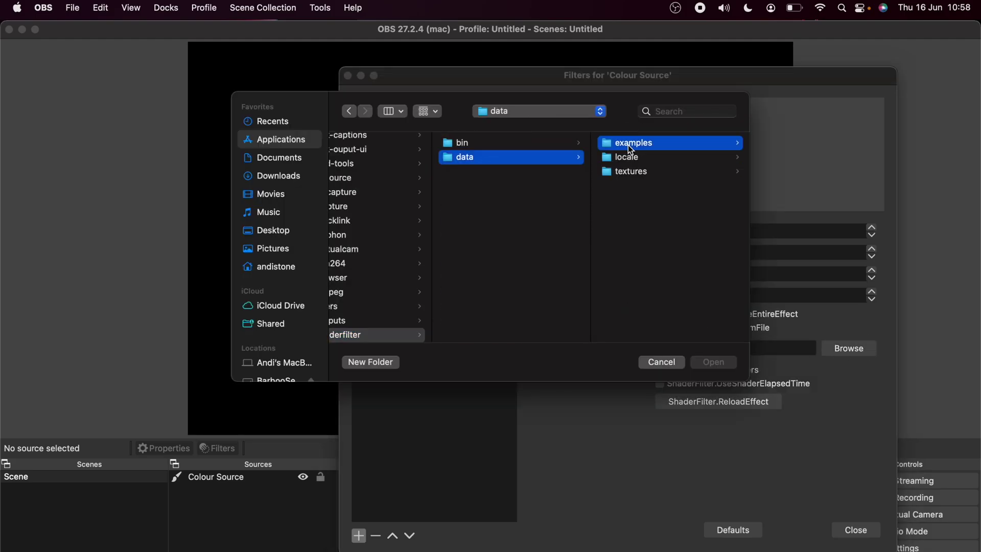
scroll(621, 316, down, 10)
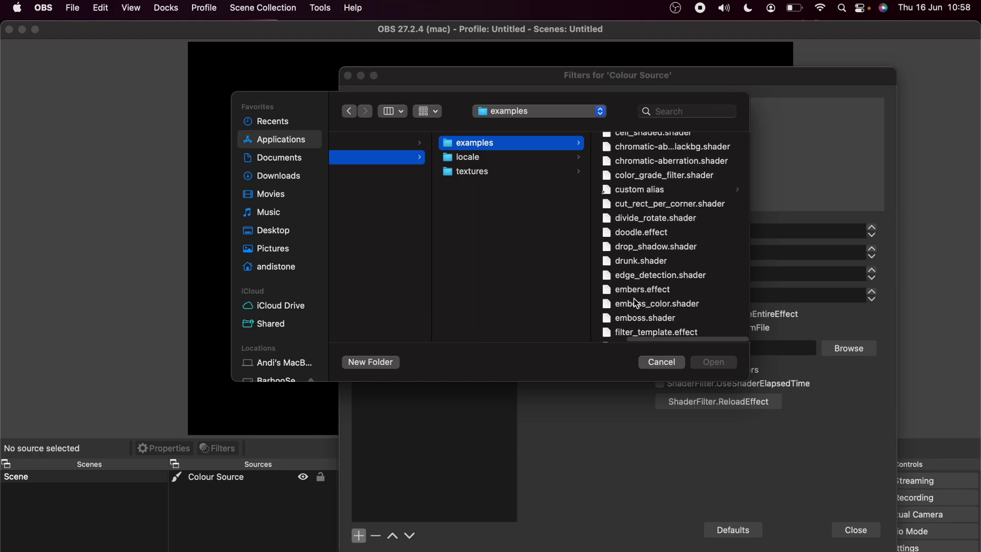
scroll(636, 303, down, 4)
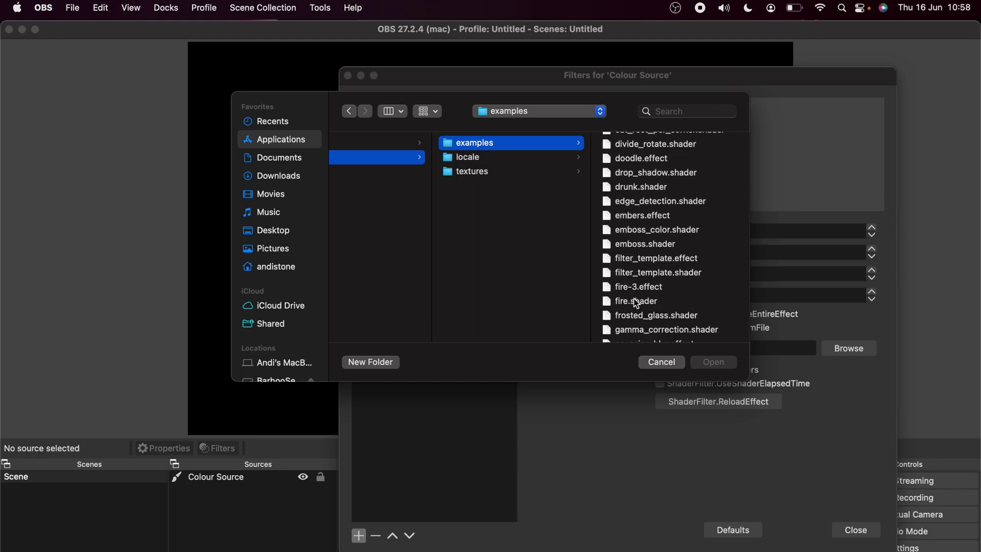
scroll(637, 304, down, 5)
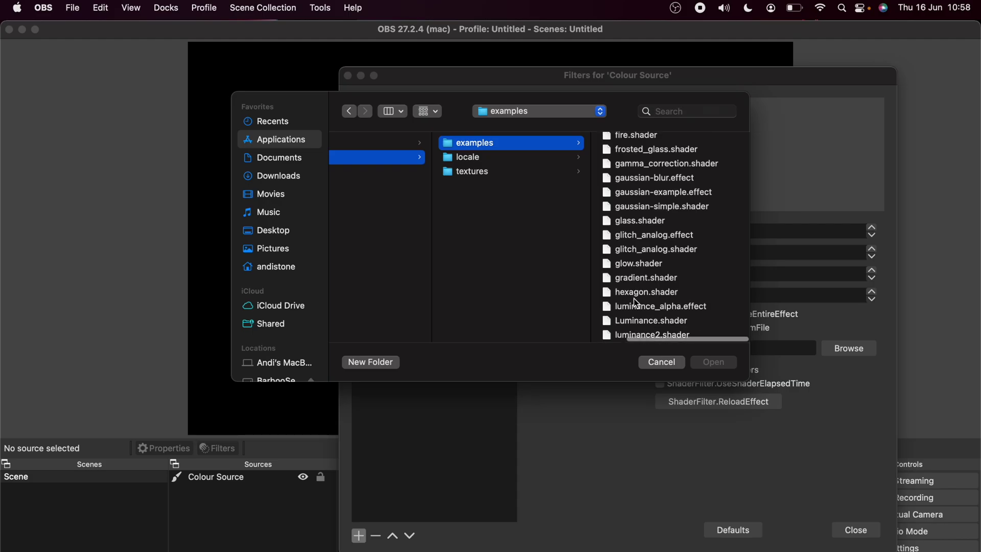
scroll(636, 303, down, 1)
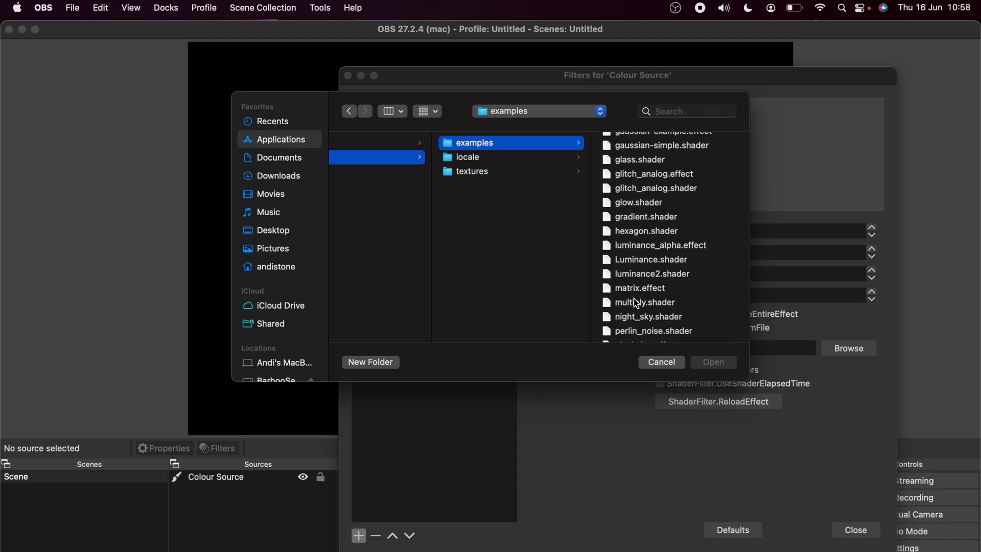
scroll(644, 218, down, 5)
click(643, 215)
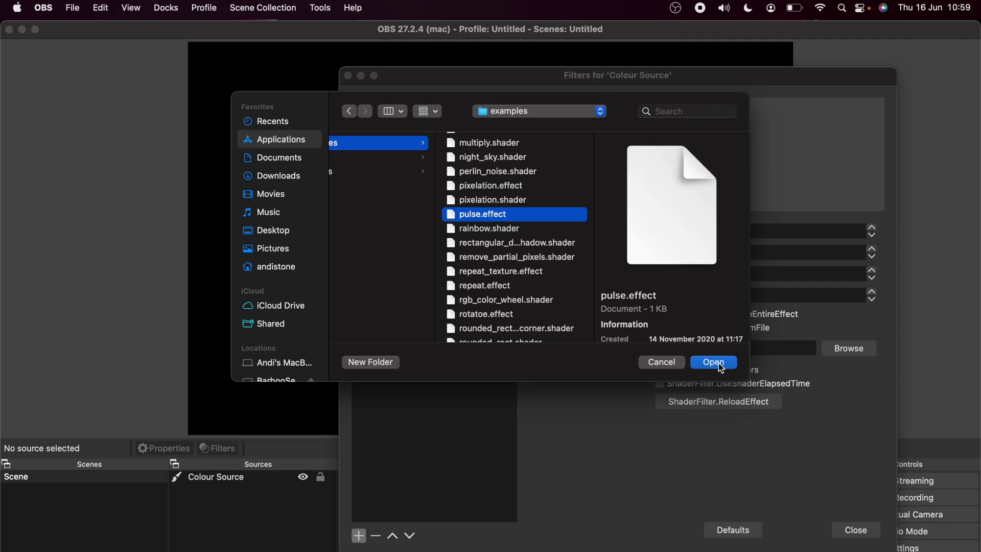
click(718, 363)
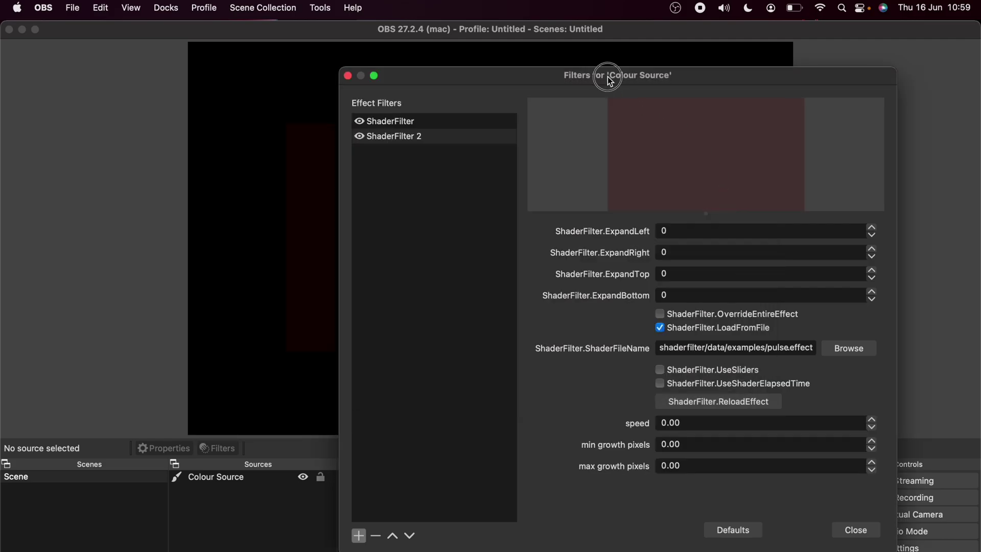
Refresh the pulse effect, then set speed 1.00, min growth pixels 1.00, max growth pixels 100
drag(611, 81, 606, 60)
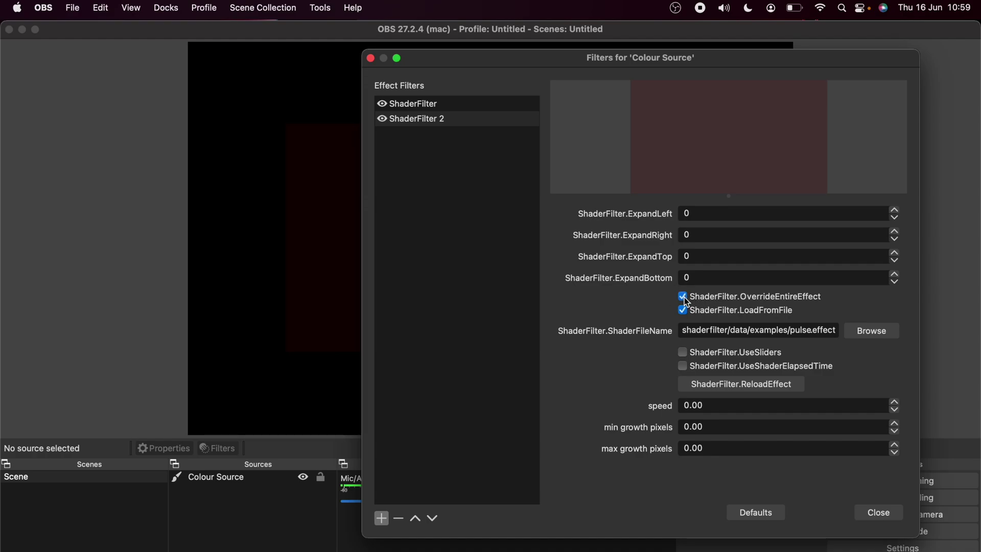
click(750, 384)
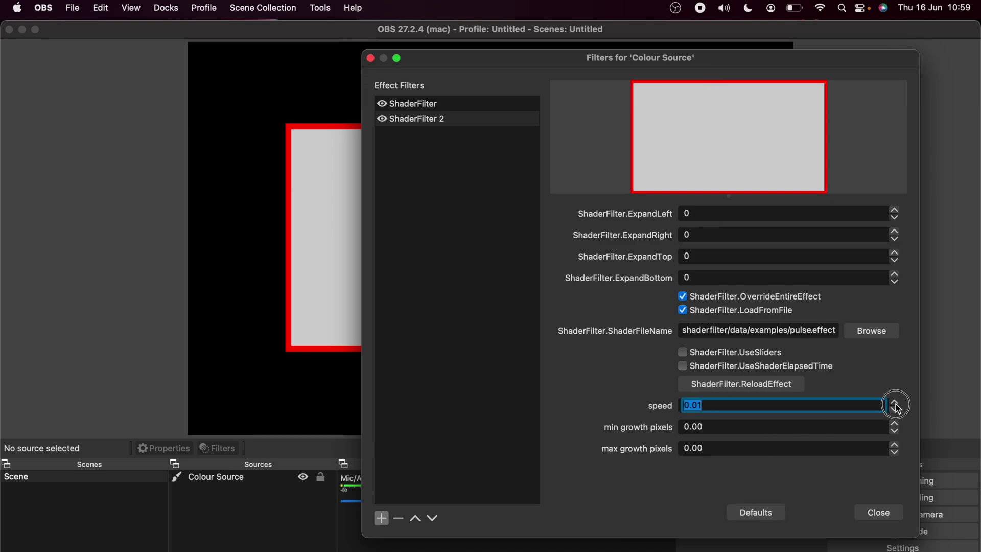
text(1)
key(Tab)
text(1)
key(Tab)
text(5)
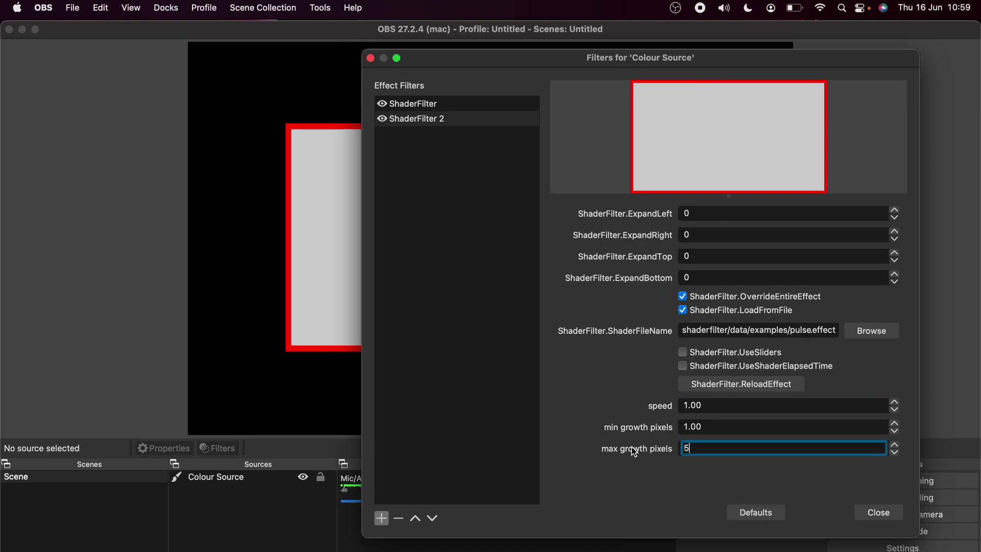
click(709, 426)
key(Tab)
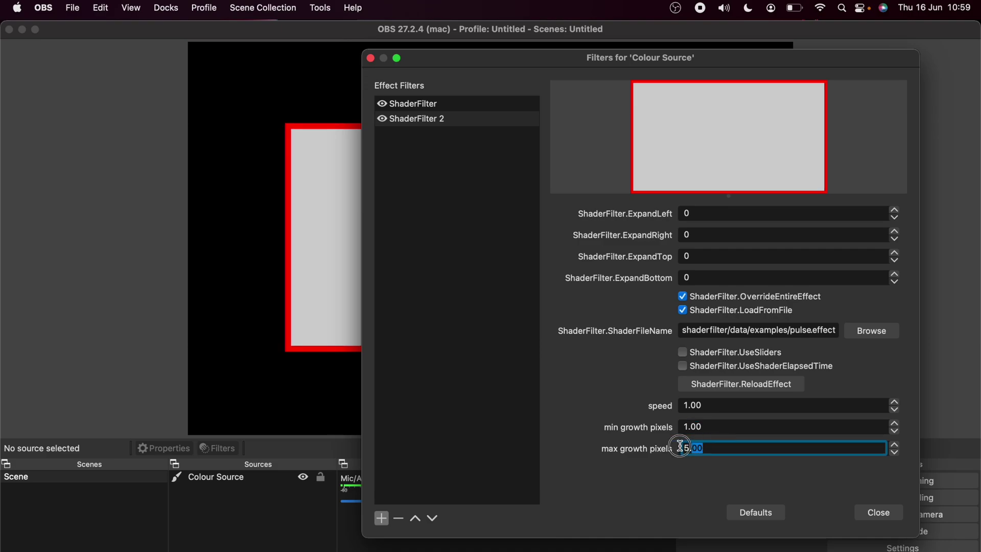
text(100)
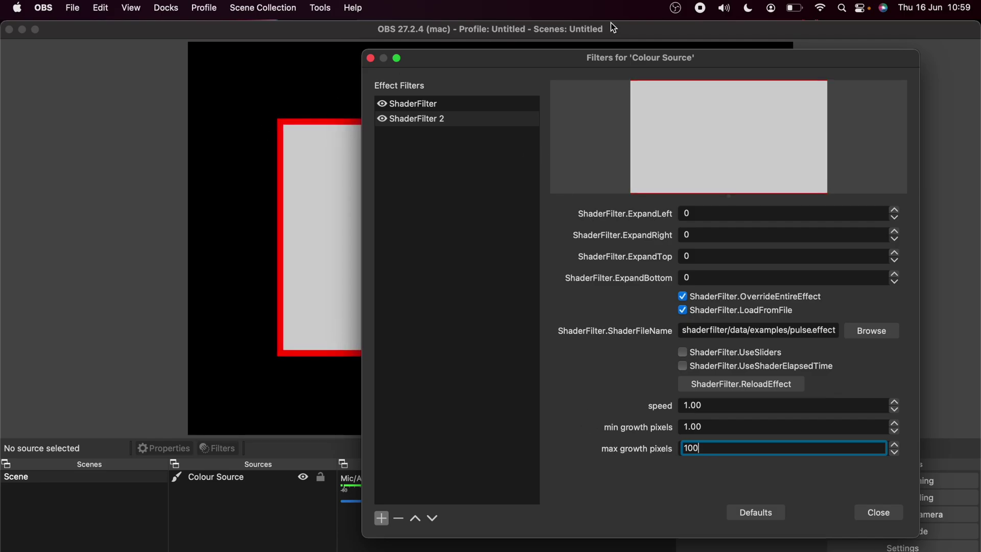
Tick ShaderFilter.UseSliders to show the pulse parameters as sliders, then drag the speed slider up
mouse_move(602, 60)
mouse_down()
mouse_move(492, 489)
mouse_move(486, 484)
mouse_move(575, 376)
mouse_move(681, 125)
mouse_move(592, 67)
mouse_up()
click(669, 359)
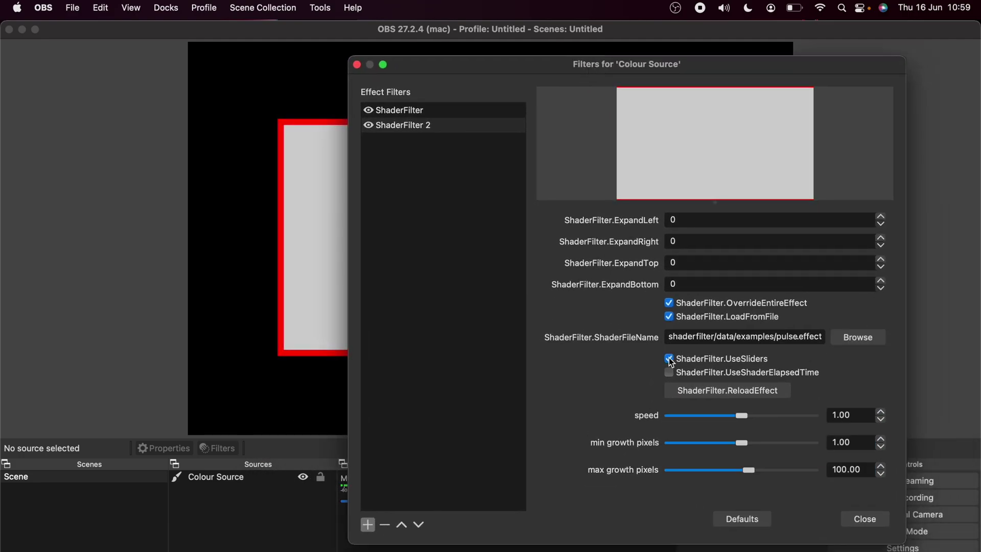
drag(744, 421, 713, 422)
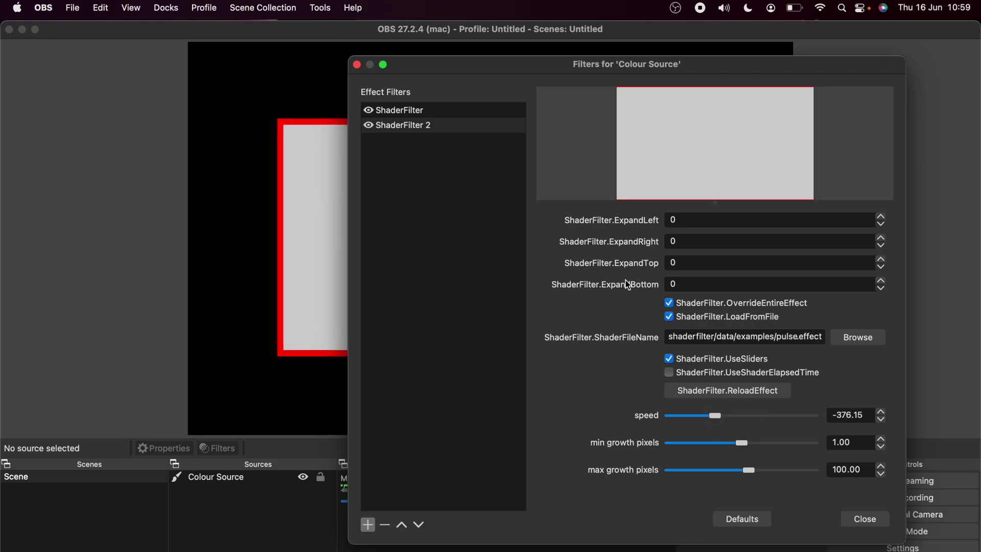
Step the pulse speed up through 0.06 to 0.12 and watch the rectangle slowly resize
drag(531, 77, 610, 221)
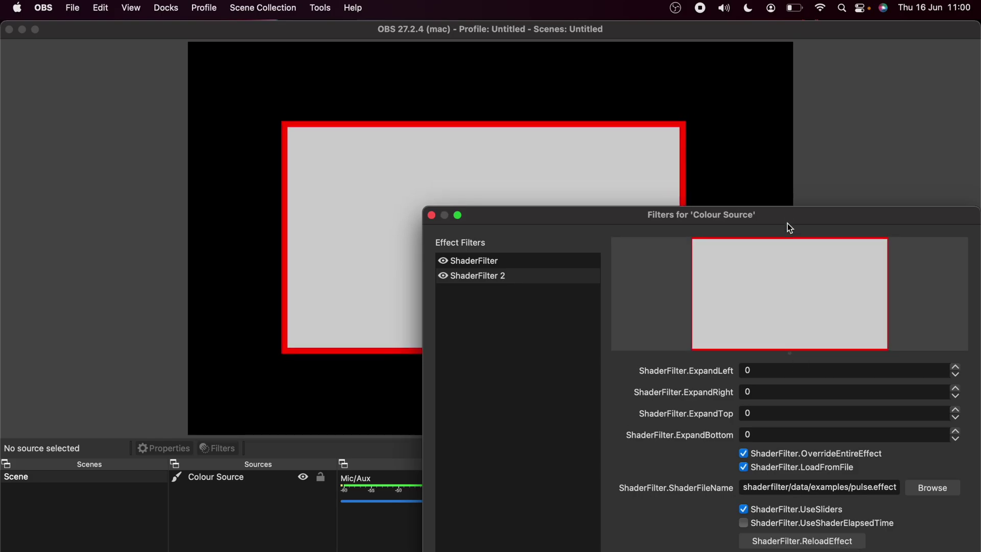
drag(787, 223, 785, 104)
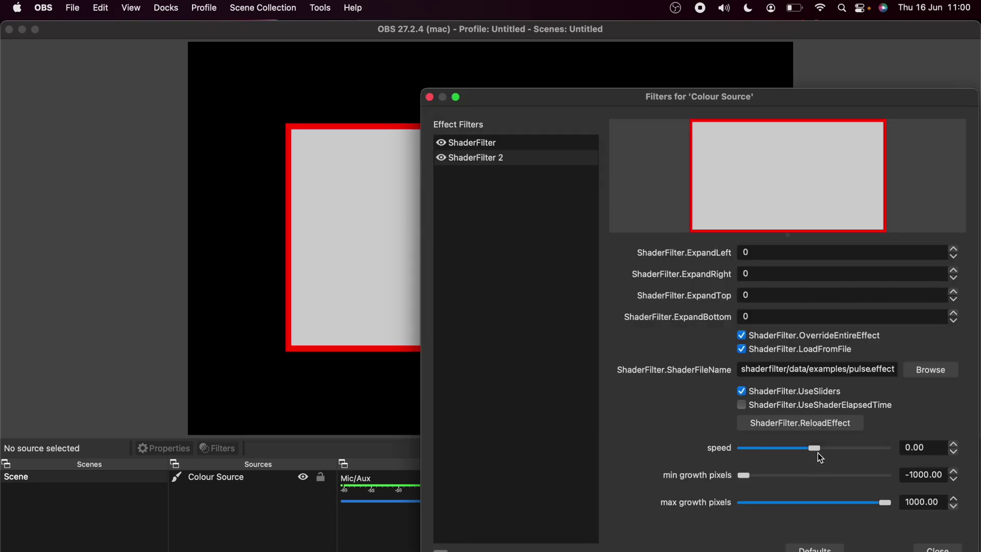
click(954, 444)
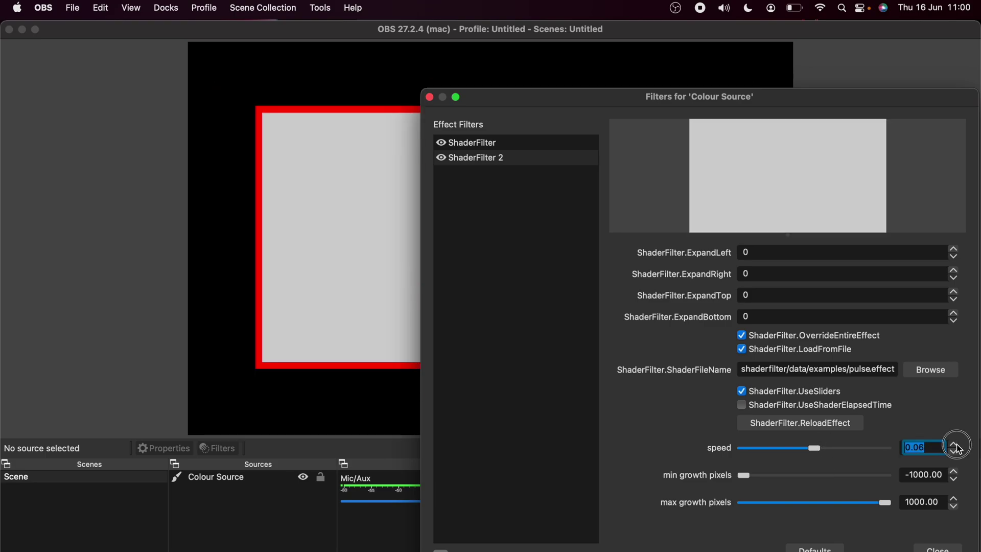
click(956, 445)
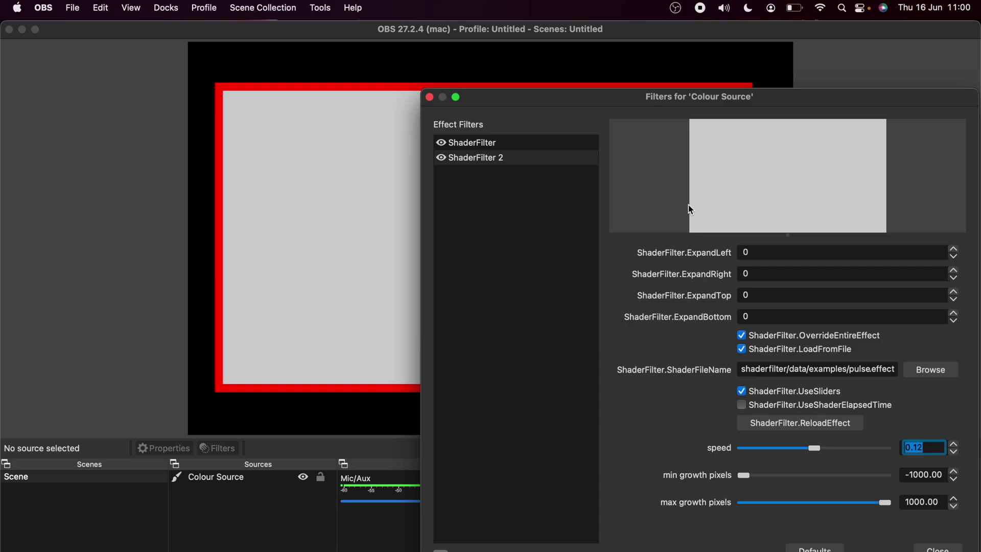
drag(652, 95, 495, 27)
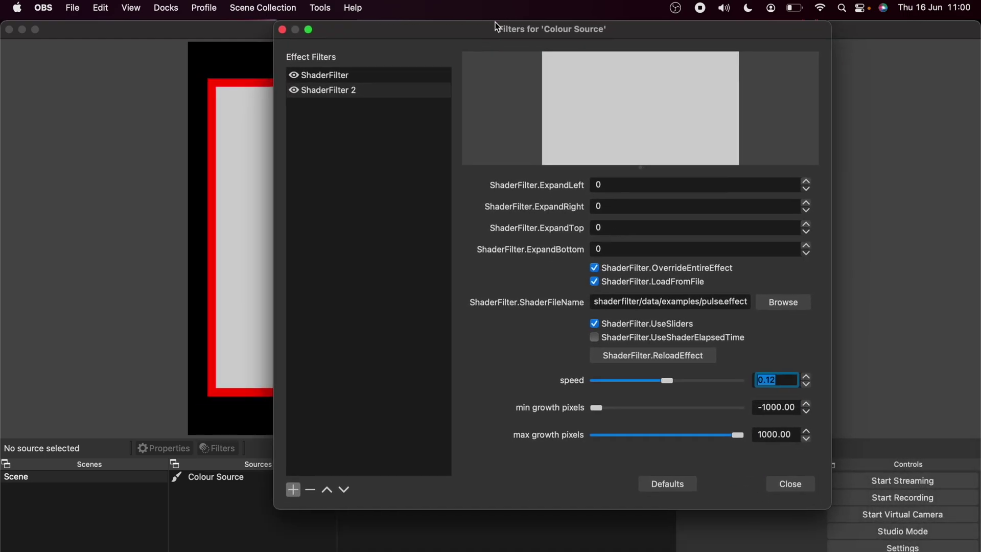
click(779, 303)
click(624, 157)
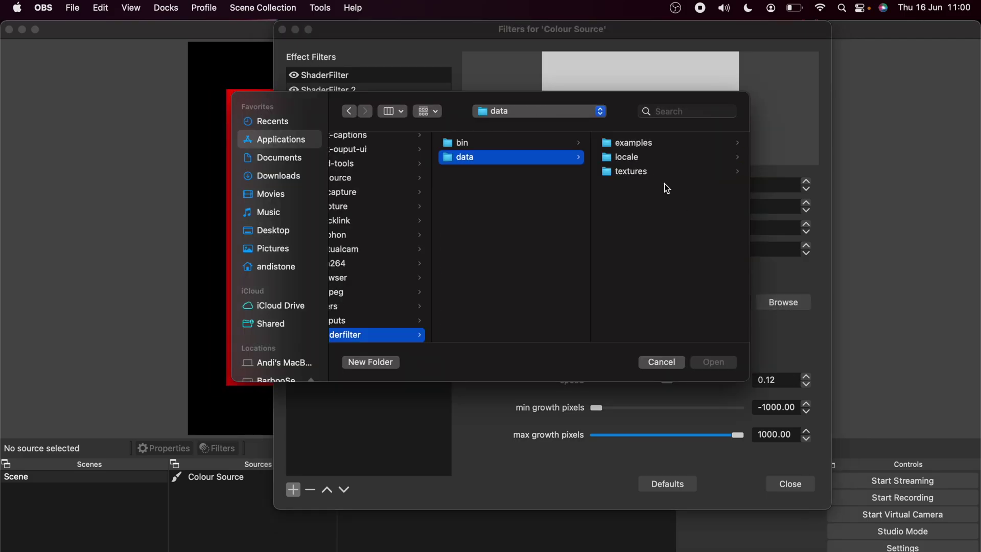
click(649, 143)
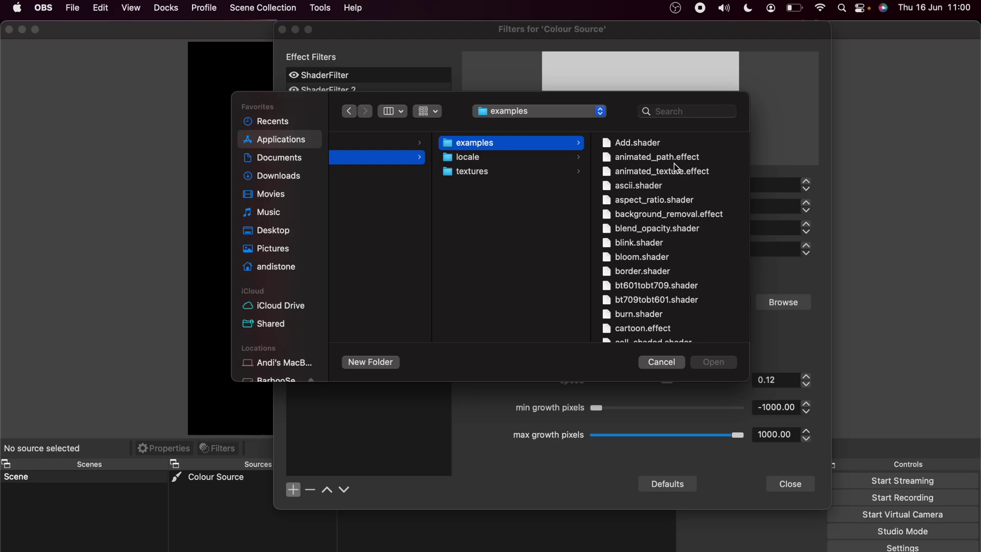
click(654, 360)
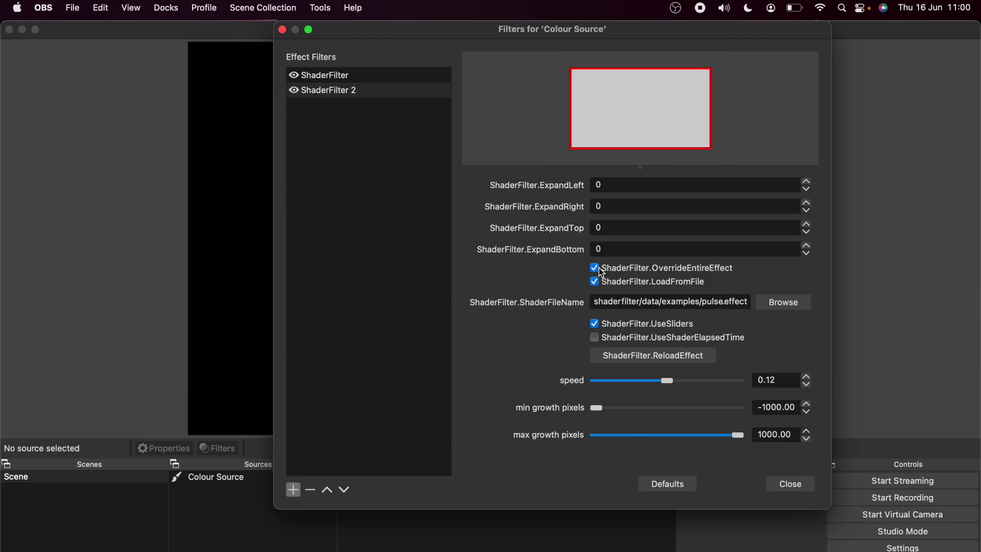
click(594, 268)
click(651, 356)
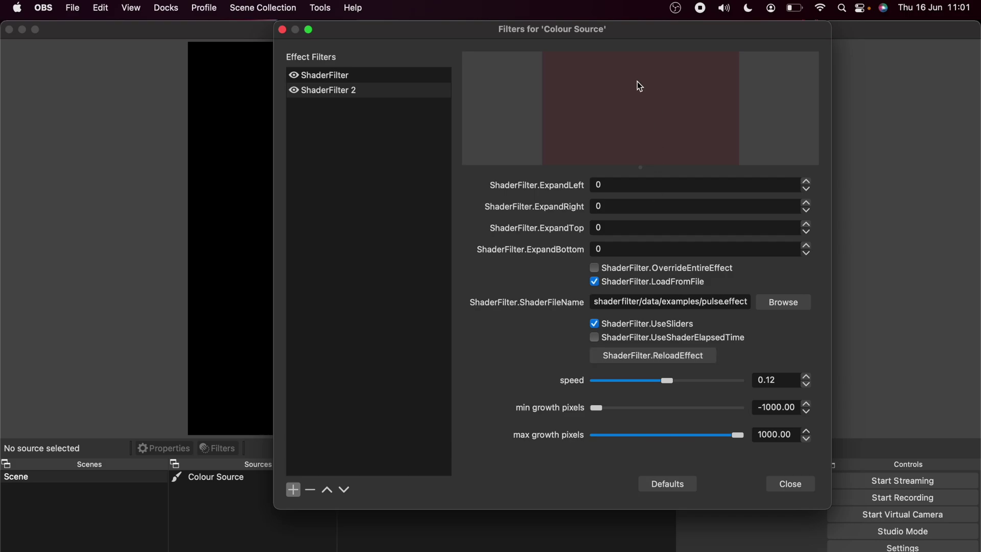
click(641, 355)
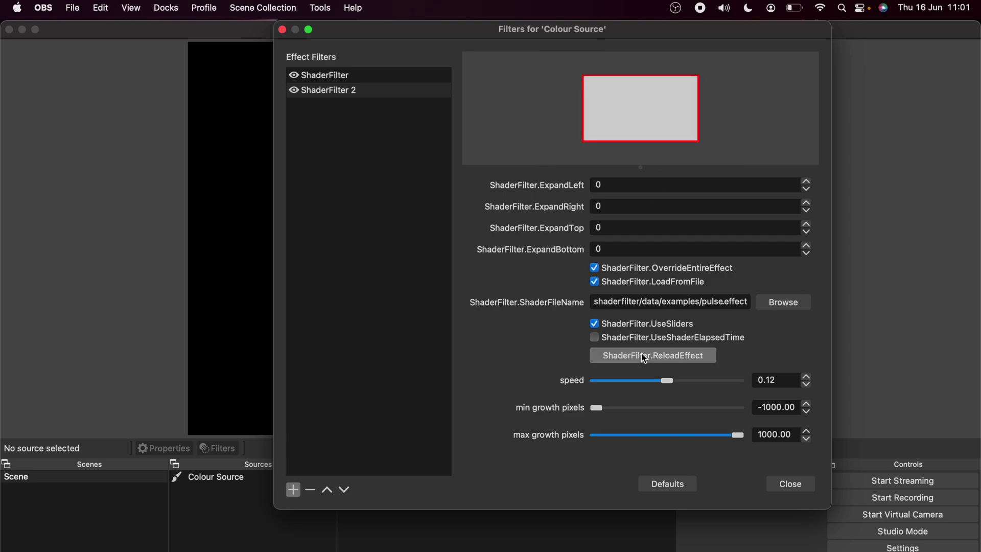